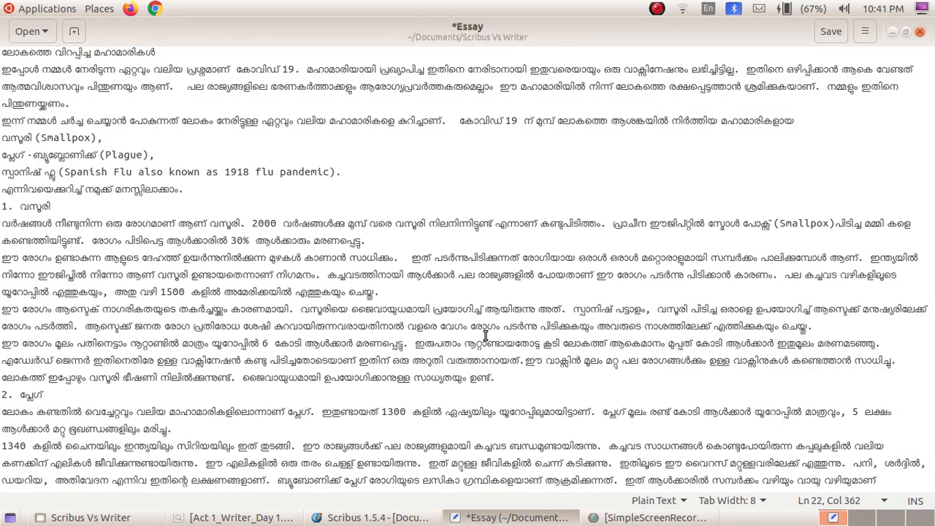
Step: Open LibreOffice Writer, discarding the recovery data for Untitled 1 without saving it
left_click(50, 8)
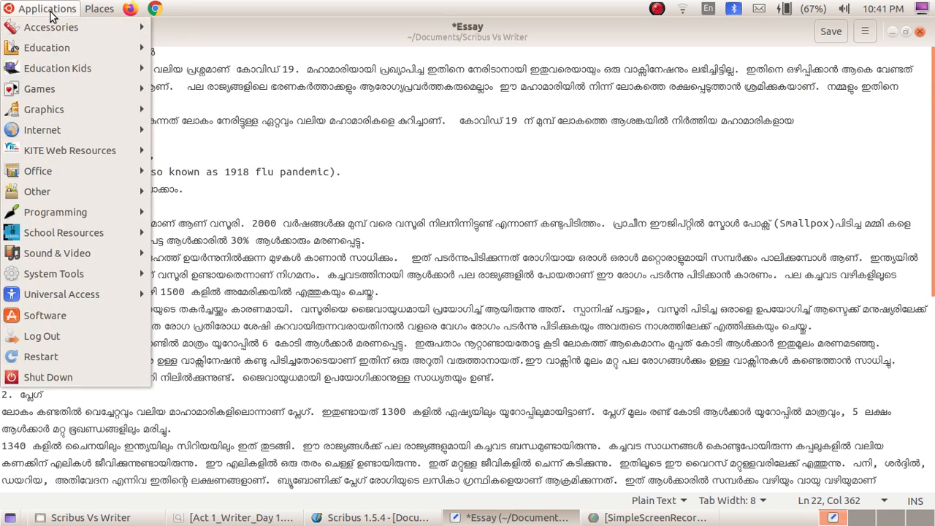
mouse_move(109, 171)
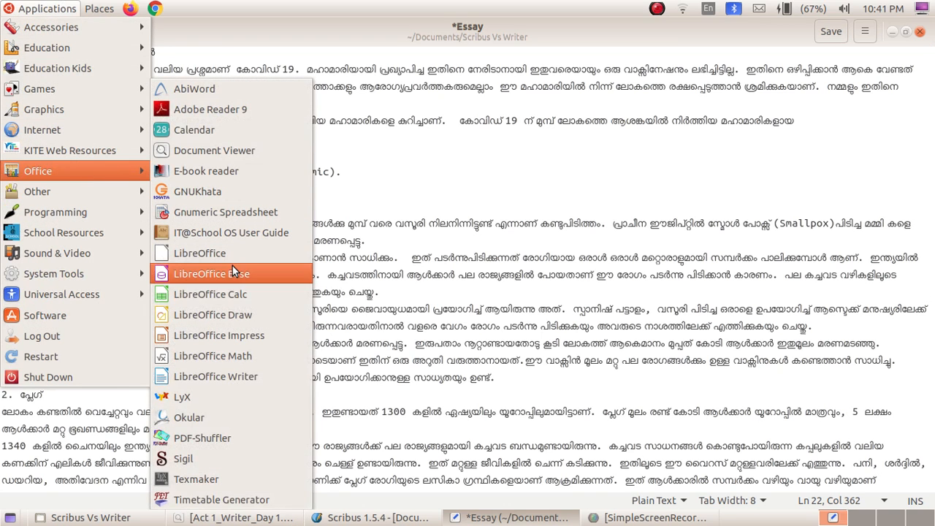
left_click(238, 374)
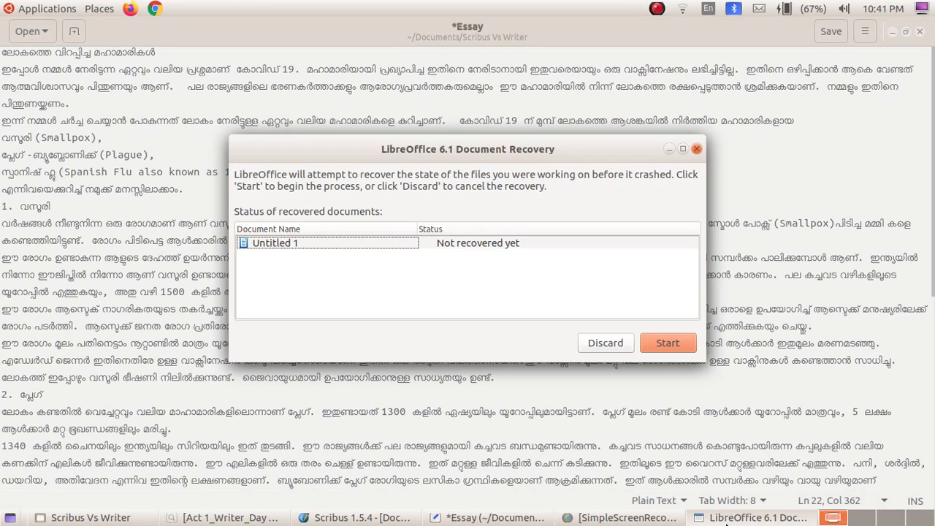
left_click(613, 343)
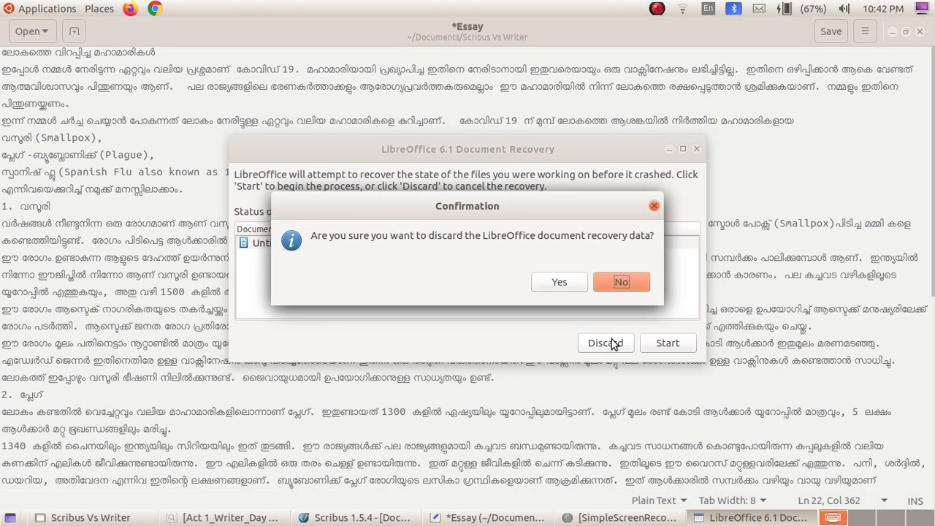
left_click(576, 285)
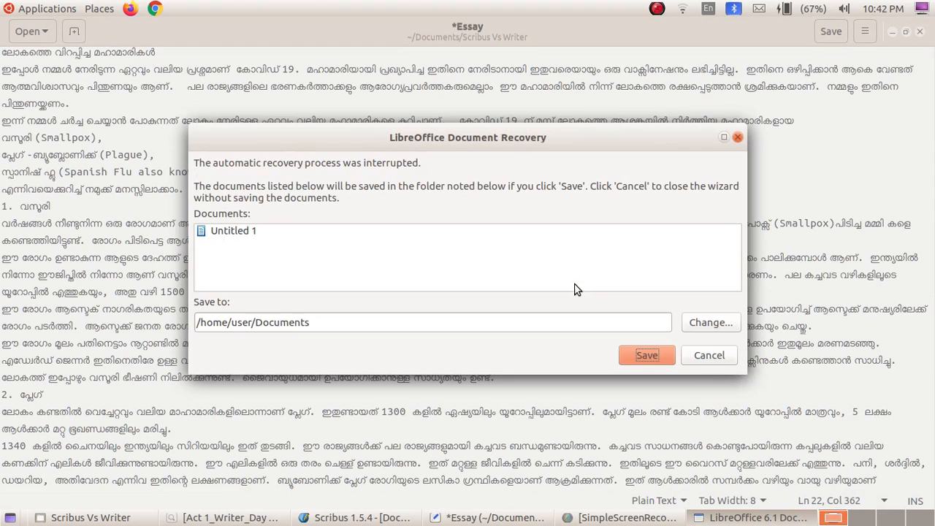
left_click(705, 356)
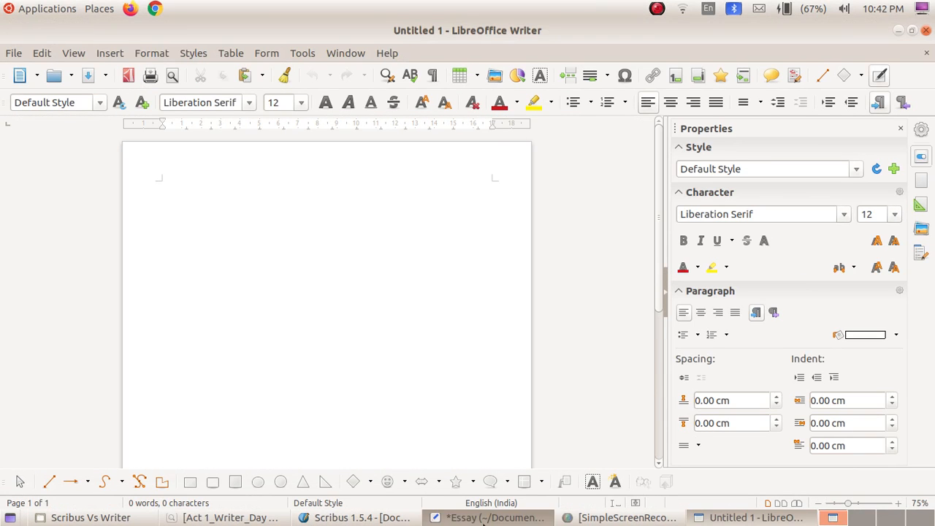
Step: Switch to the Essay file in the text editor and copy its entire text
left_click(483, 518)
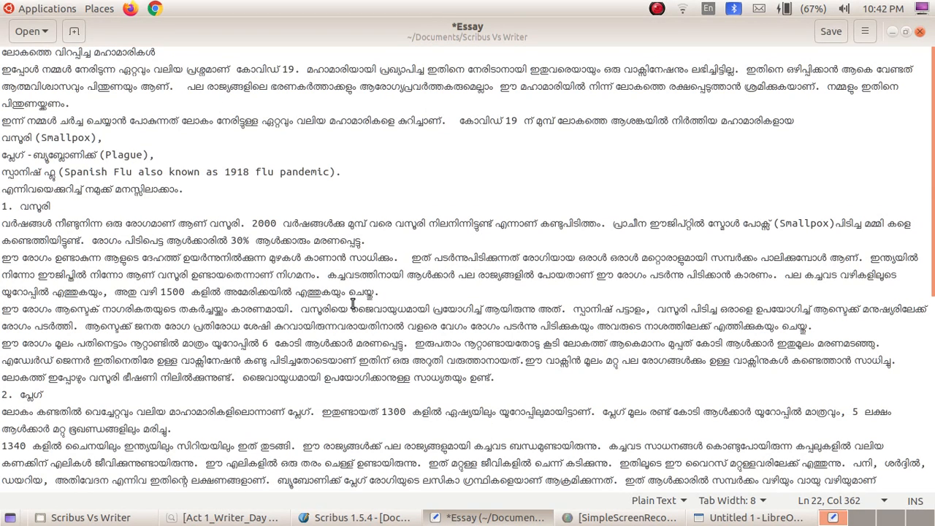
left_click(5, 51)
left_click_drag(5, 51, 409, 475)
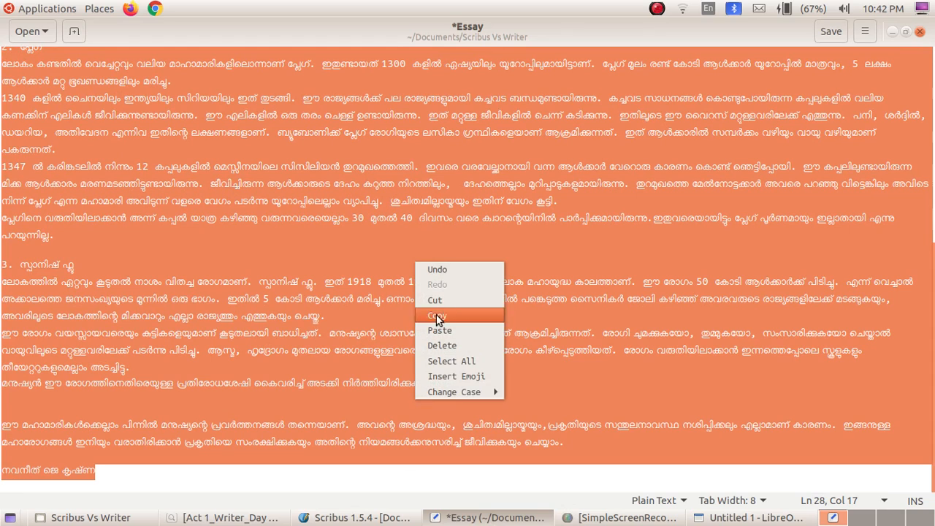
left_click(455, 315)
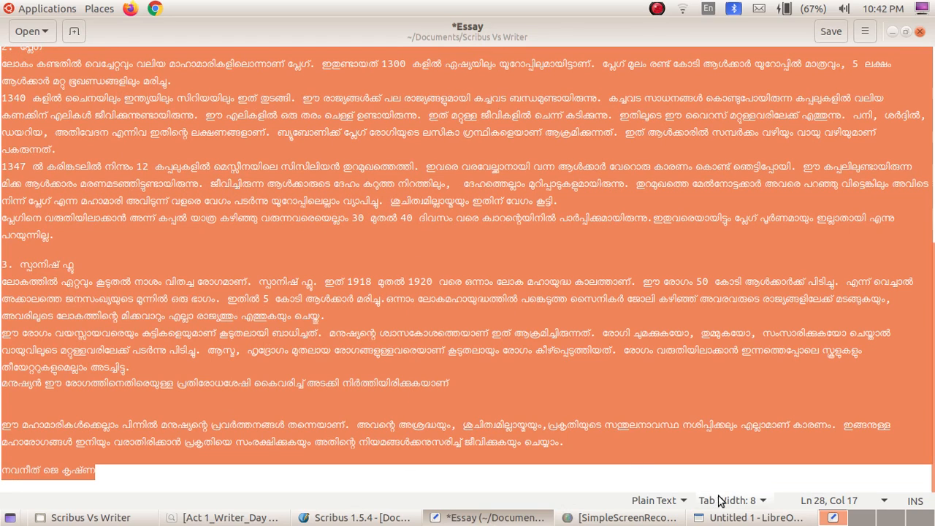
Step: Switch to LibreOffice Writer, paste the copied essay into the blank document and look over the text
left_click(724, 517)
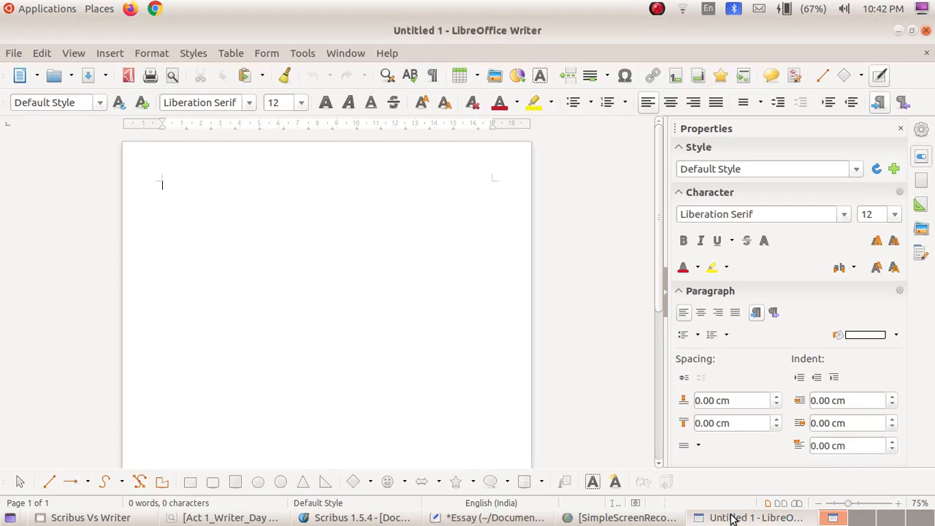
right_click(172, 192)
key("Escape")
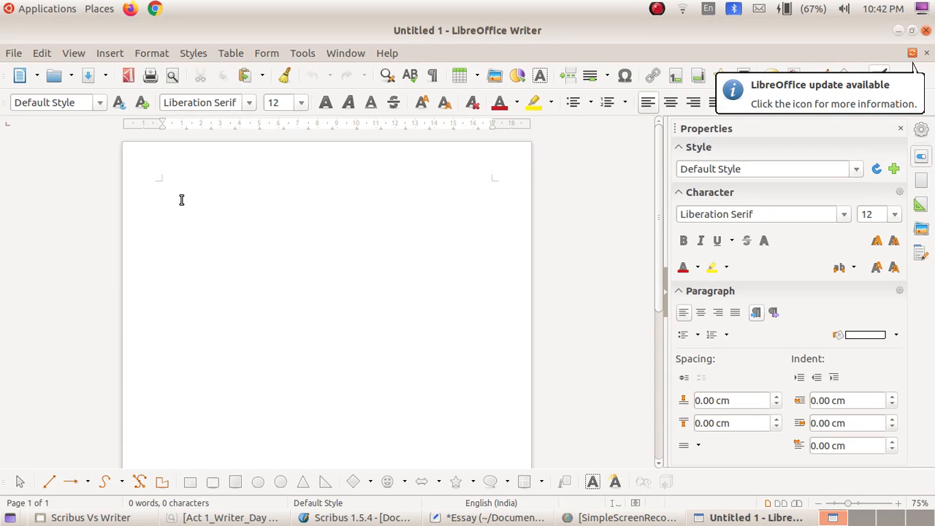
right_click(177, 192)
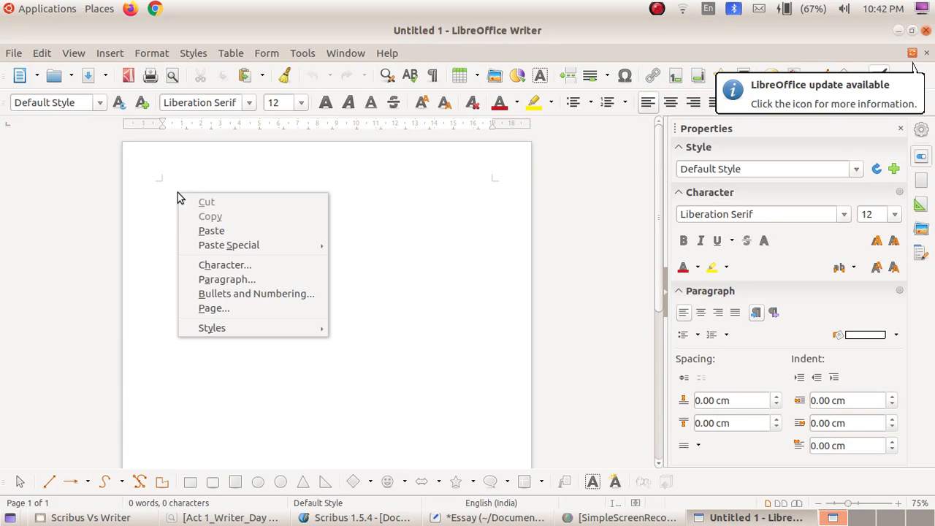
left_click(213, 231)
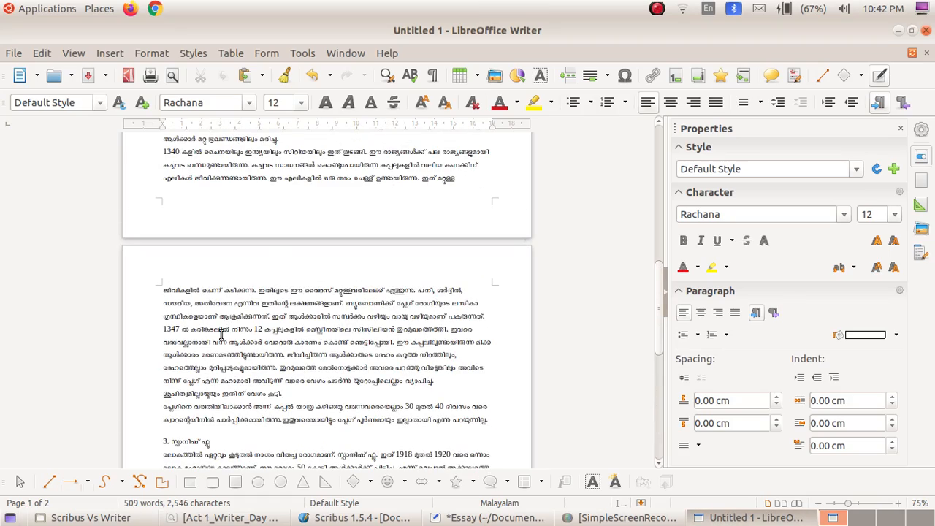
scroll(221, 333, "up", 10)
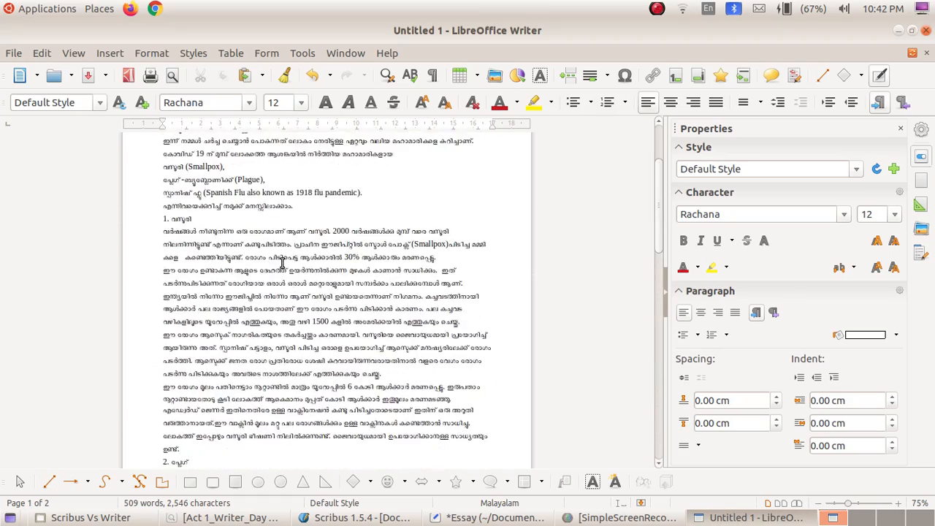
scroll(283, 263, "down", 12)
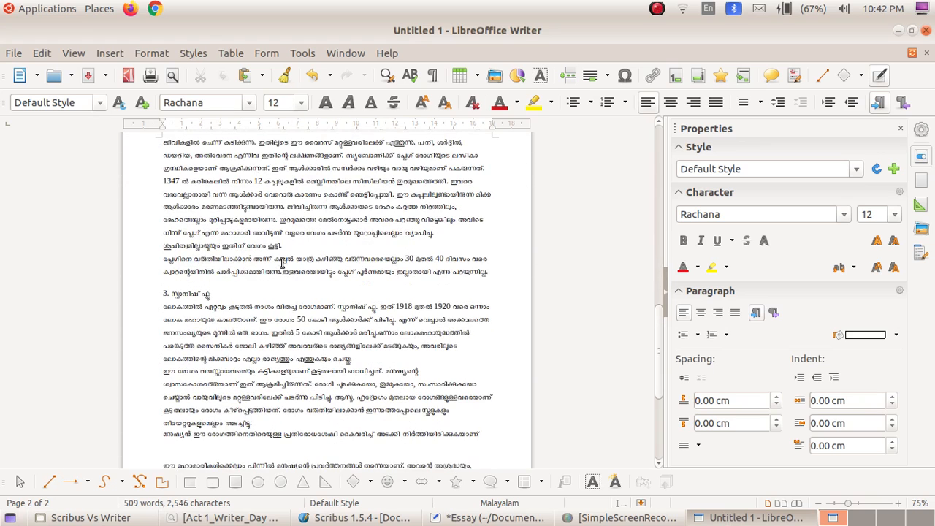
Step: Switch to Scribus and draw a text frame about 182 × 269 mm filling the area inside the page margins
left_click(369, 521)
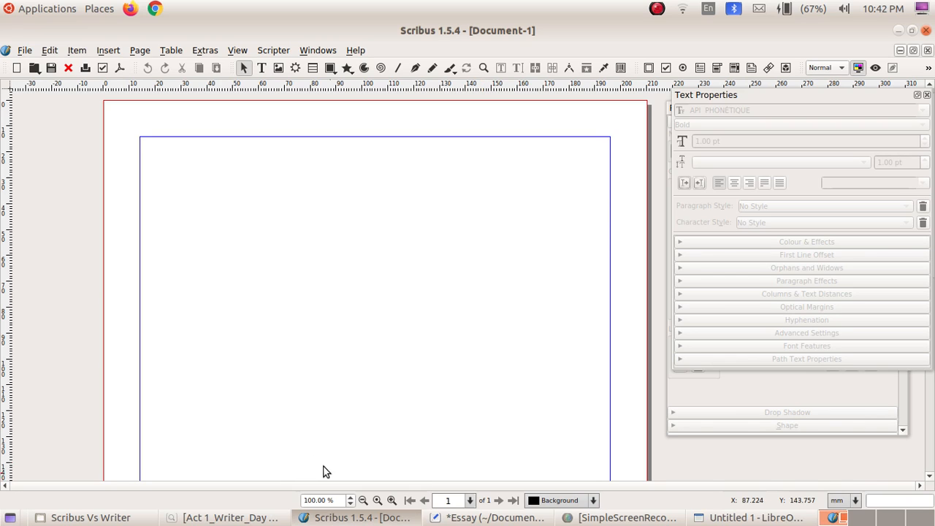
left_click(260, 68)
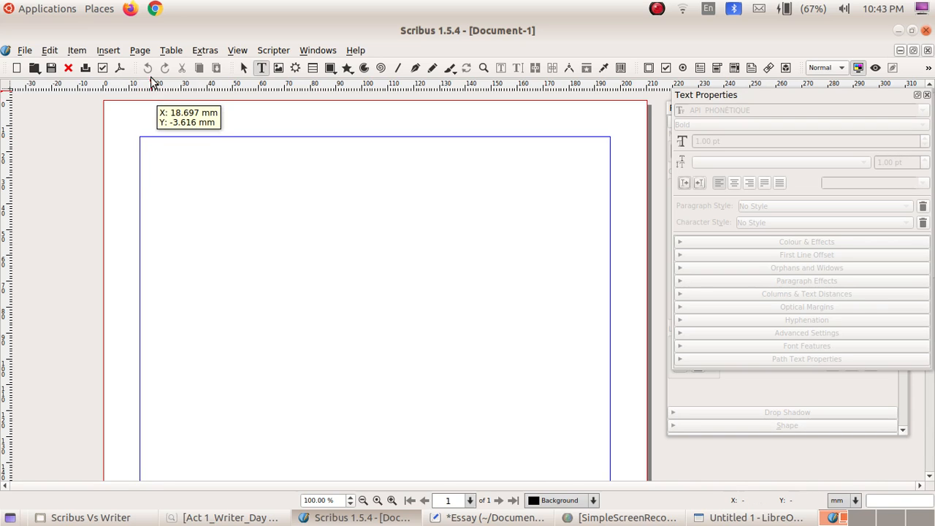
left_click(231, 51)
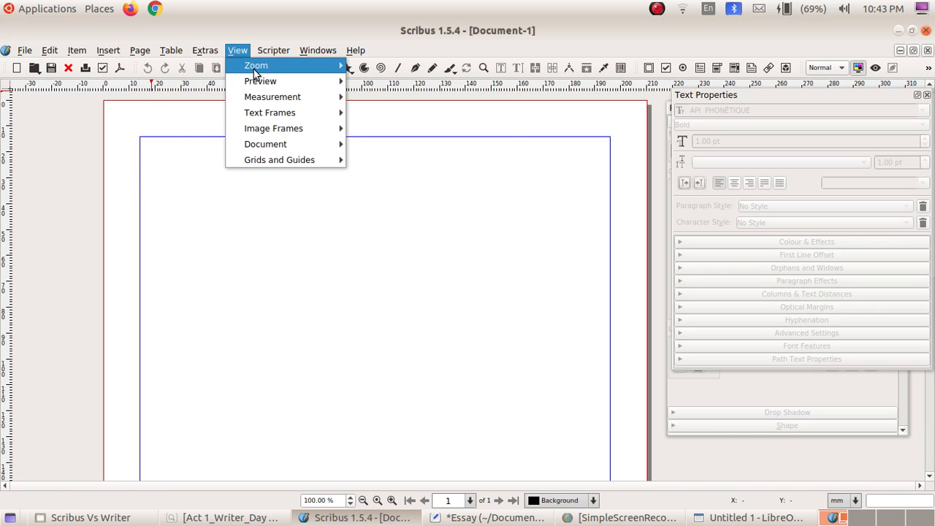
mouse_move(261, 70)
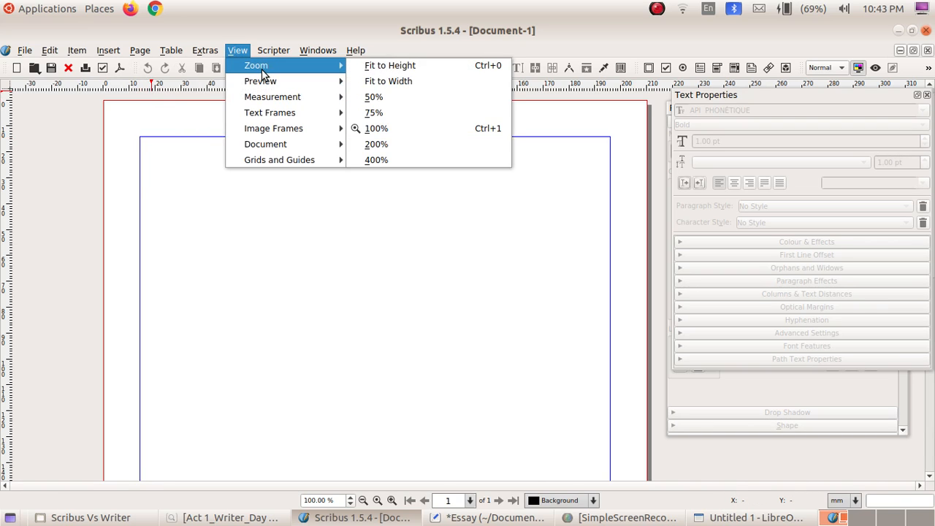
left_click(374, 113)
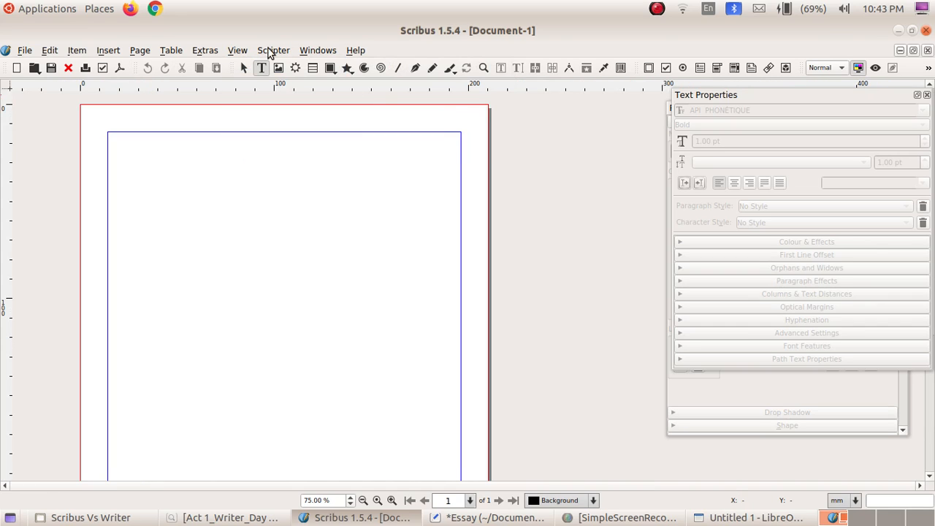
left_click(237, 50)
mouse_move(284, 67)
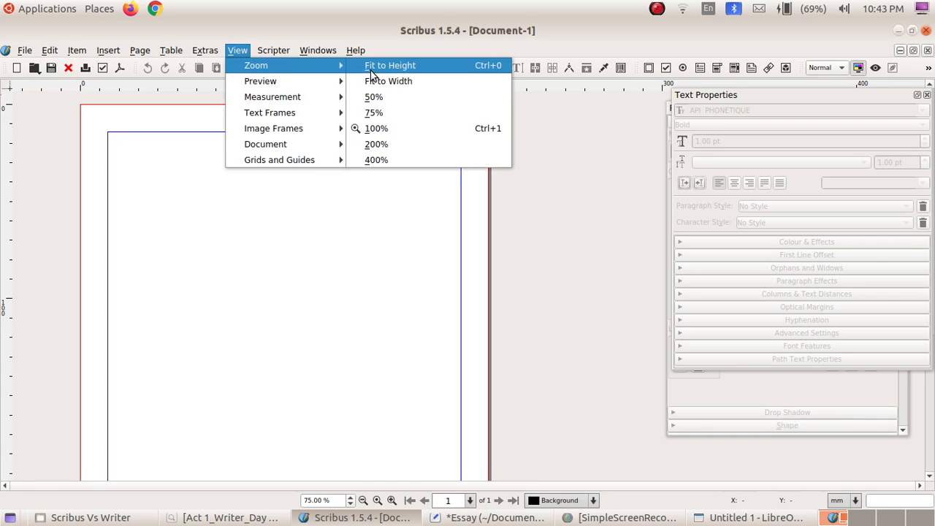
left_click(388, 96)
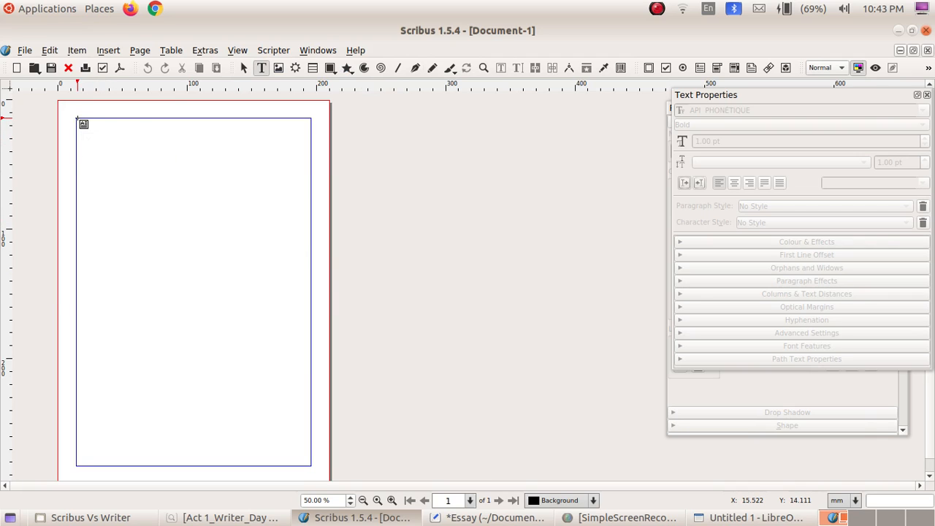
left_click_drag(77, 118, 308, 464)
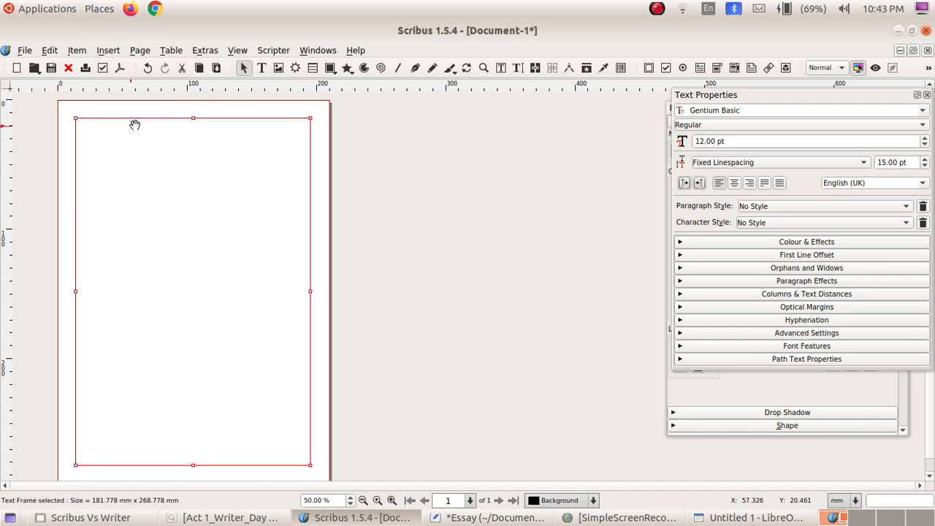
Step: Set the font inside the text frame to Manjari and paste the copied essay into the frame
double_click(111, 135)
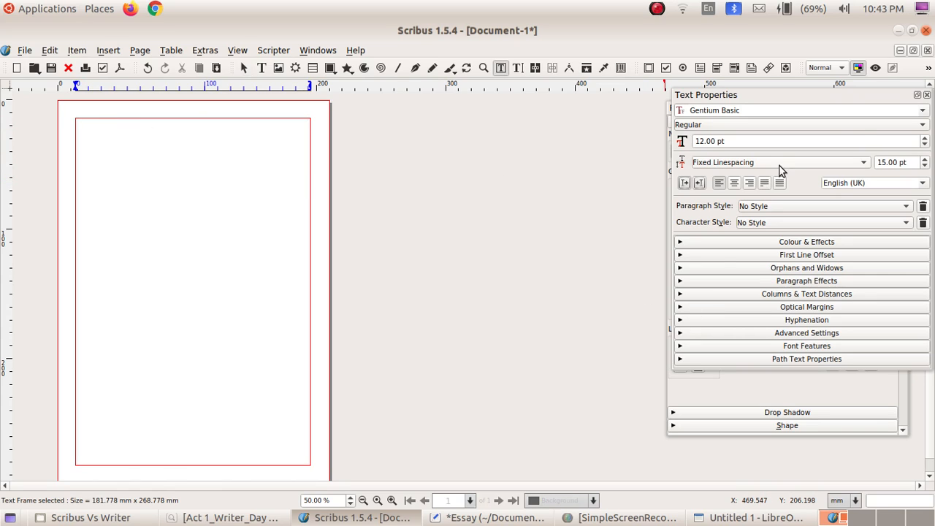
left_click(921, 114)
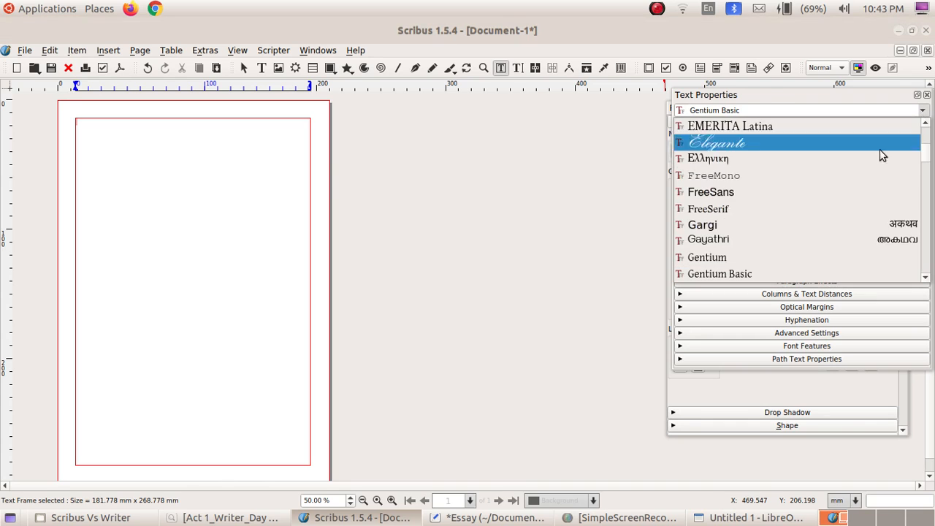
scroll(831, 228, "up", 6)
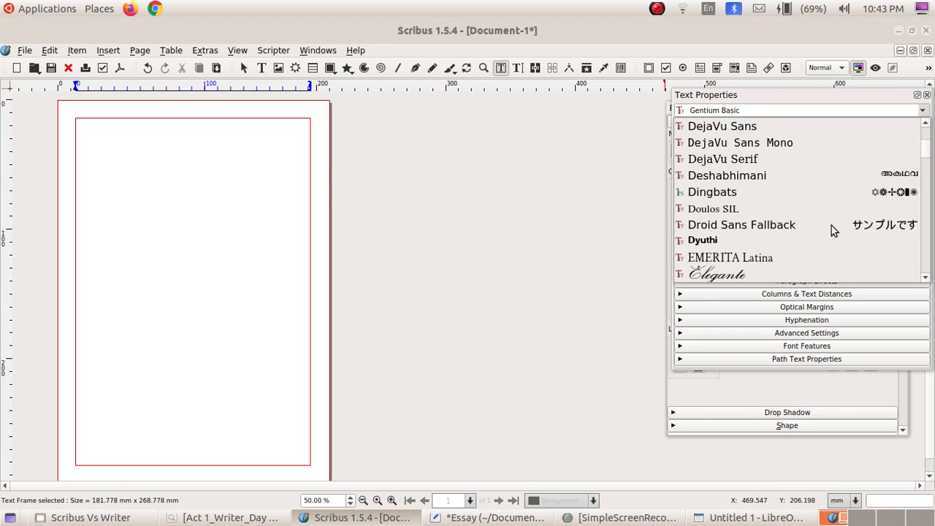
scroll(831, 228, "down", 15)
scroll(831, 228, "down", 9)
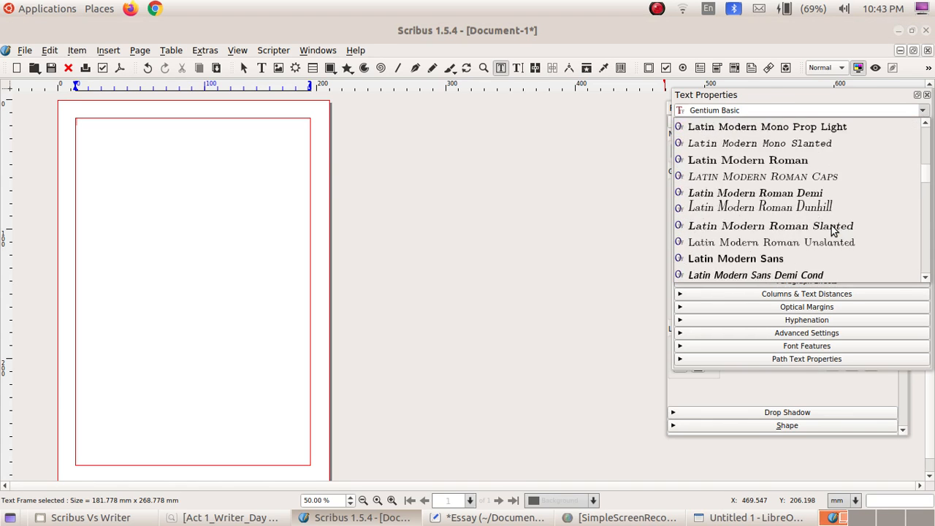
scroll(831, 225, "down", 2)
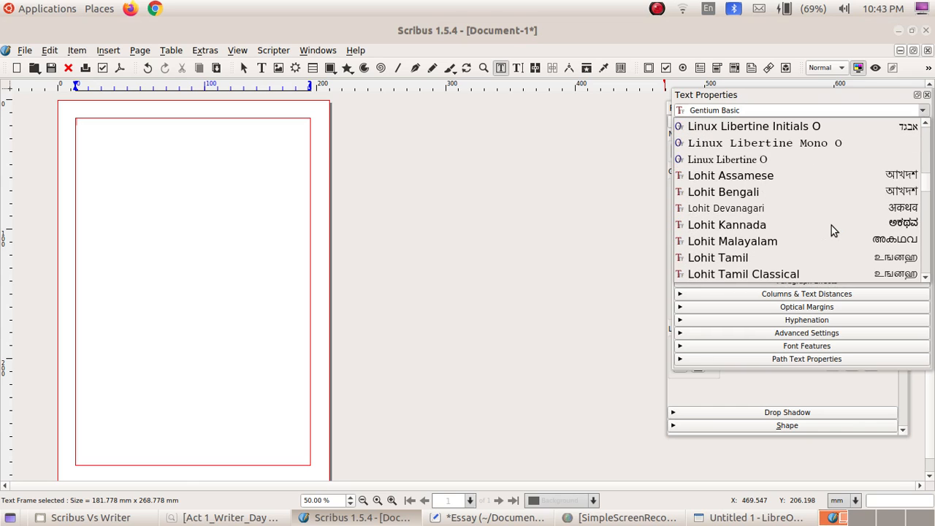
scroll(832, 225, "down", 6)
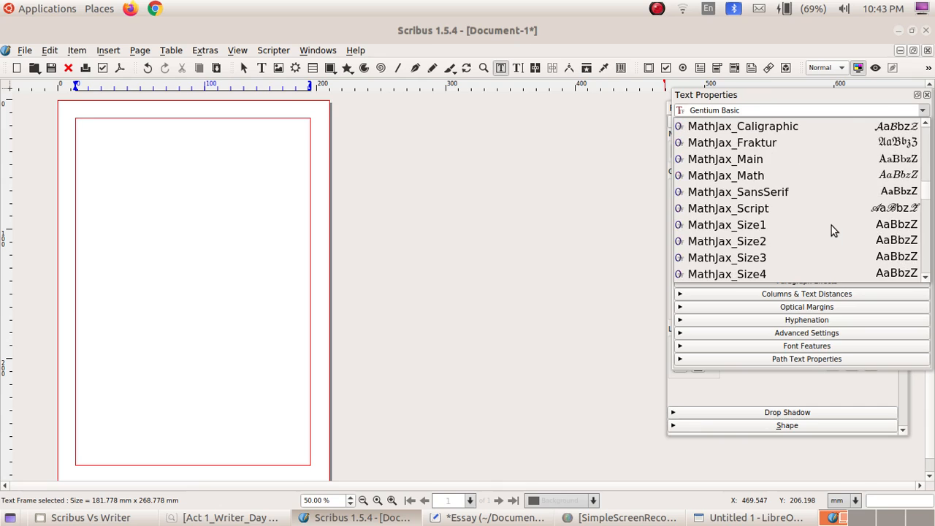
scroll(831, 227, "up", 2)
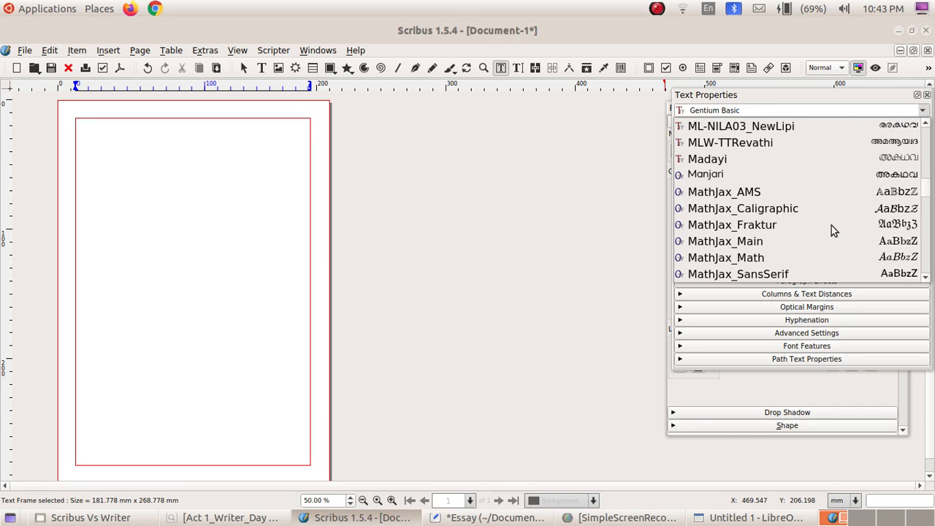
left_click(786, 179)
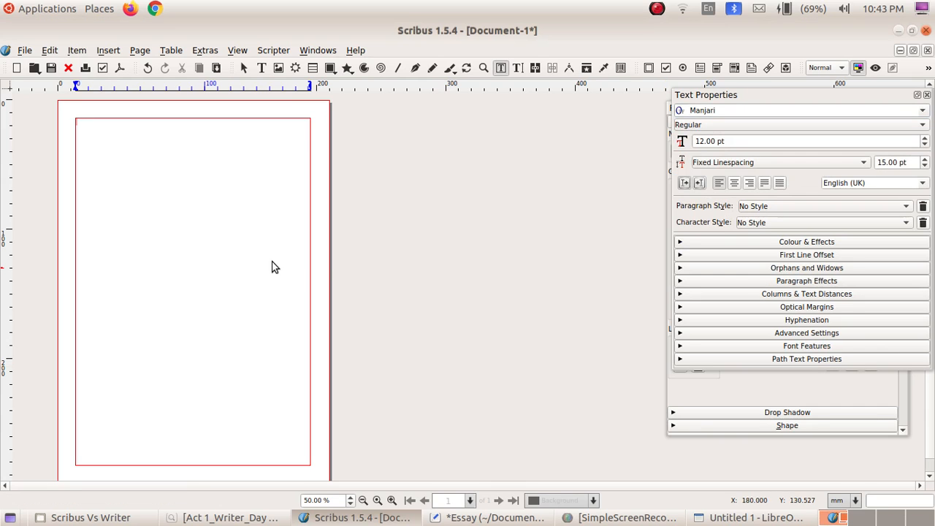
left_click(49, 49)
left_click(84, 145)
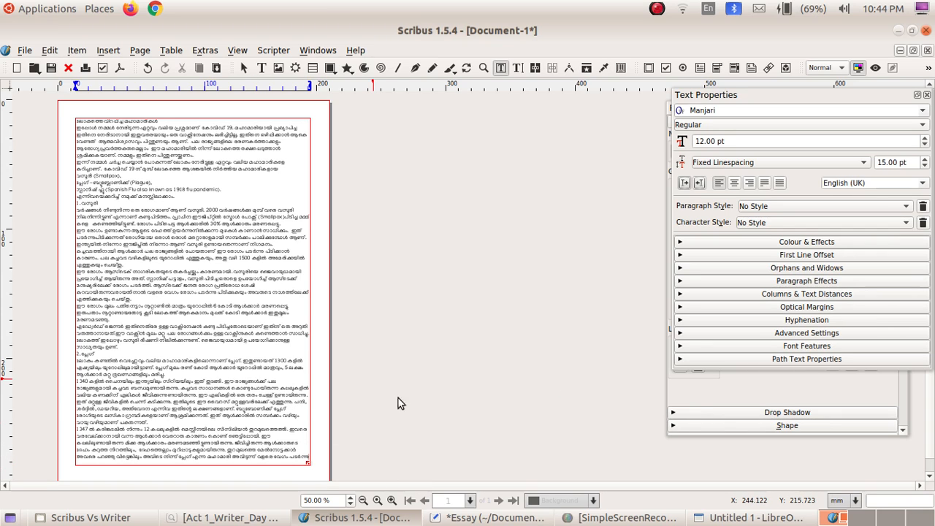
Step: Extend the text frame's bottom edge down to the page edge, making the frame about 283 mm high
scroll(398, 400, "down", 2)
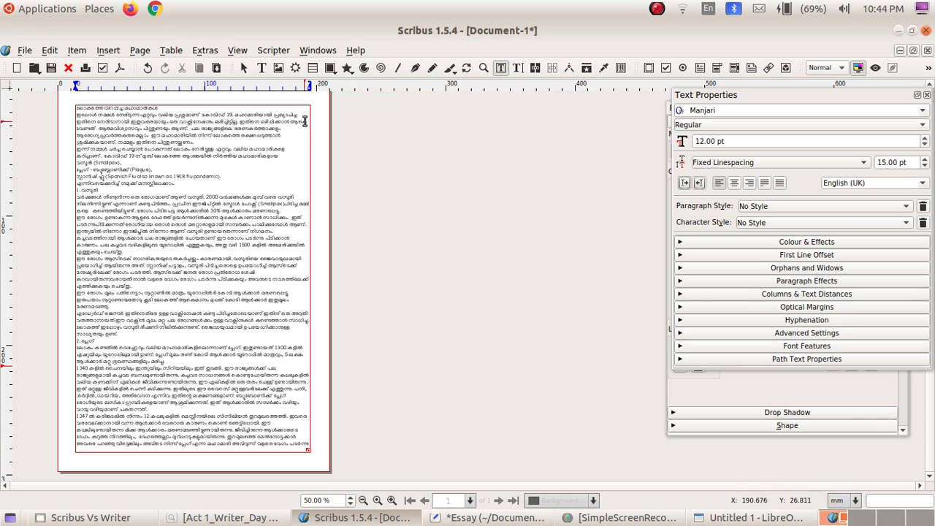
left_click(244, 68)
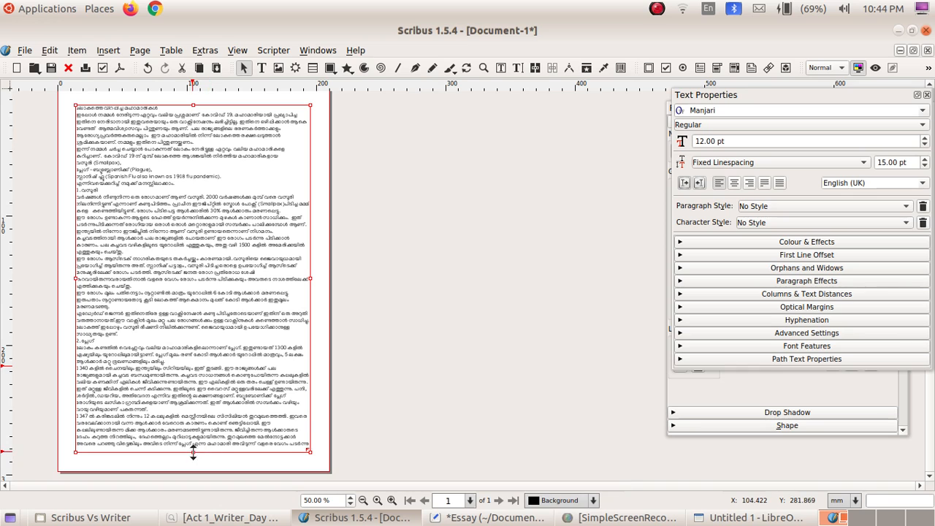
left_click_drag(193, 451, 193, 471)
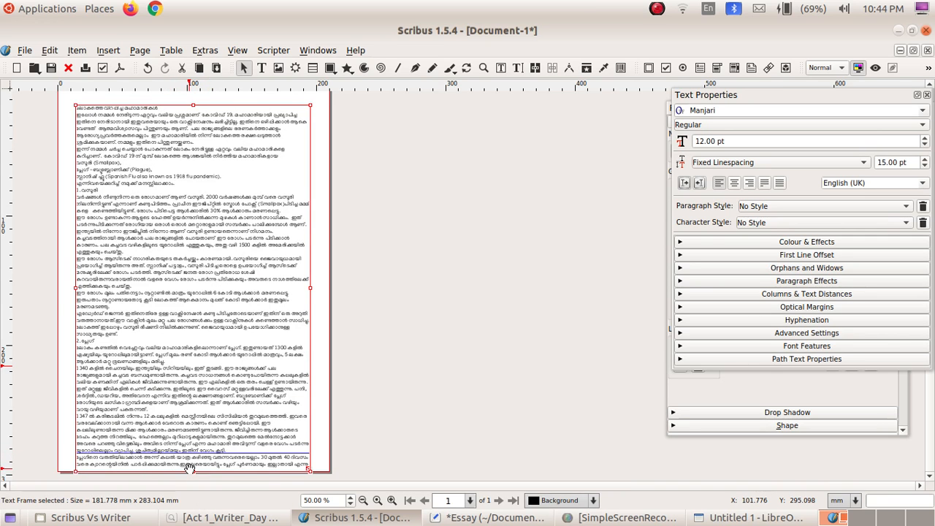
Step: Shorten the text frame from its bottom edge to about 269 mm high, back to the page's lower margin
left_click_drag(193, 474, 193, 454)
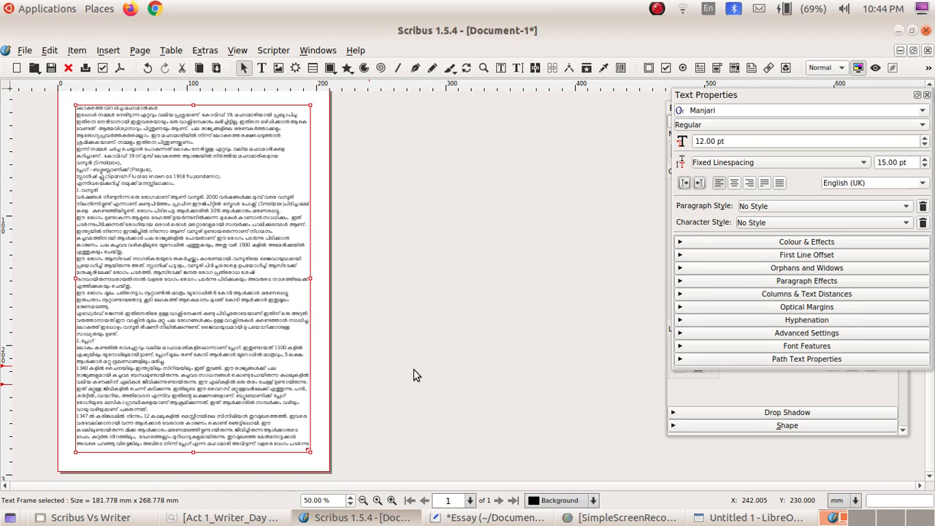
Step: Insert two pages after page 1 using the Normal master page
left_click(140, 52)
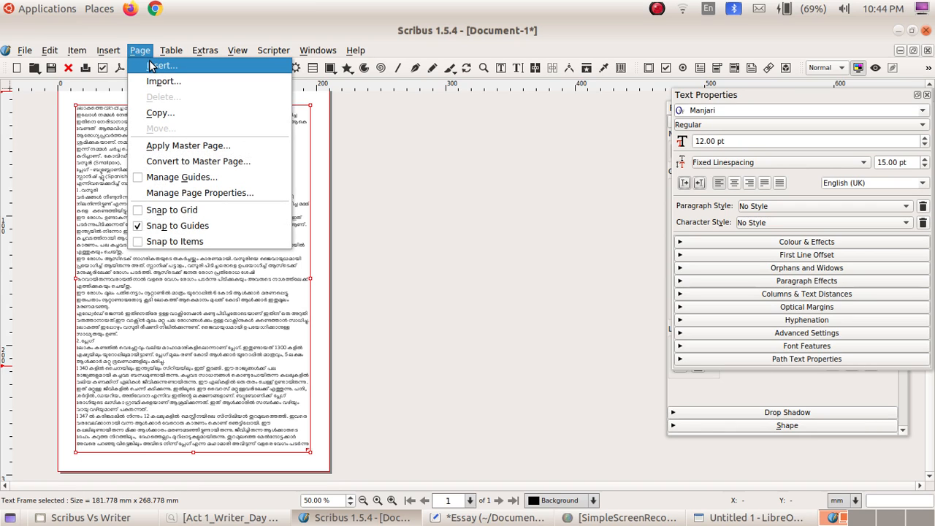
left_click(151, 66)
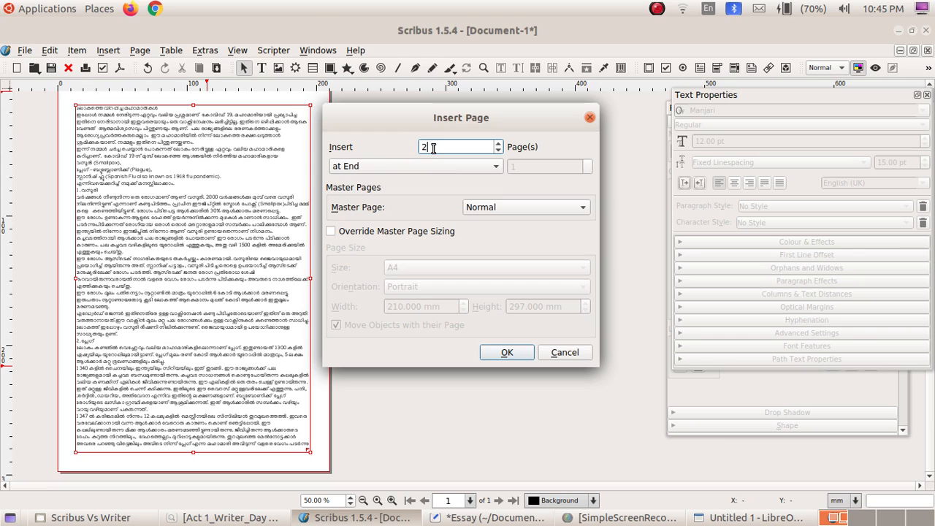
left_click(495, 168)
left_click(494, 170)
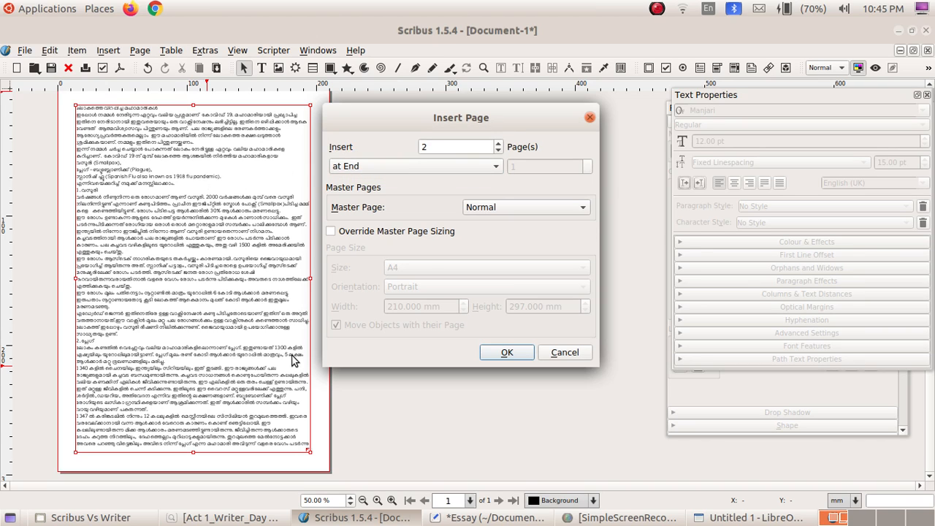
left_click(495, 170)
left_click(492, 169)
left_click(495, 170)
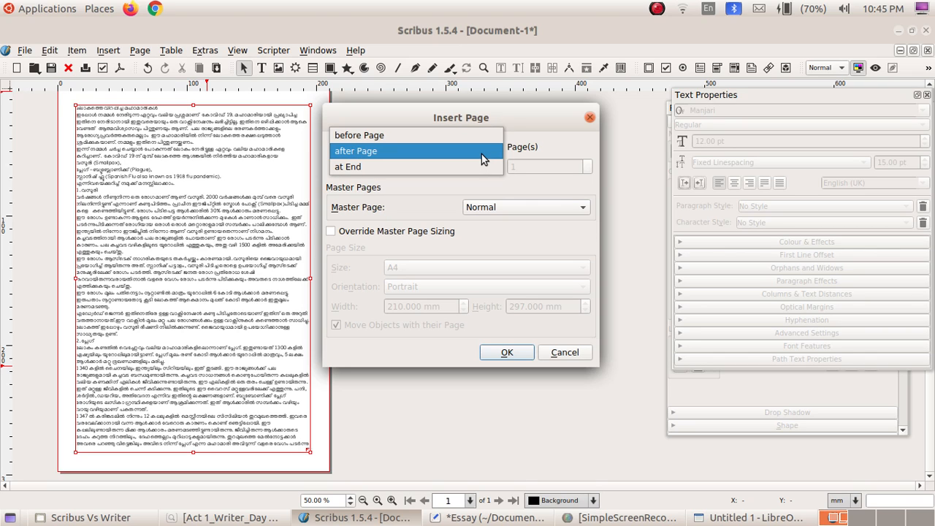
left_click(443, 191)
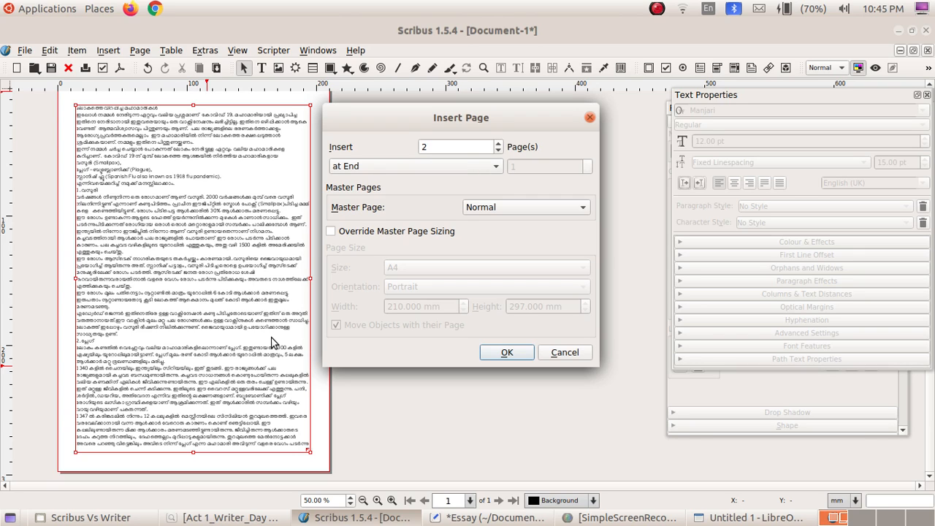
left_click(500, 168)
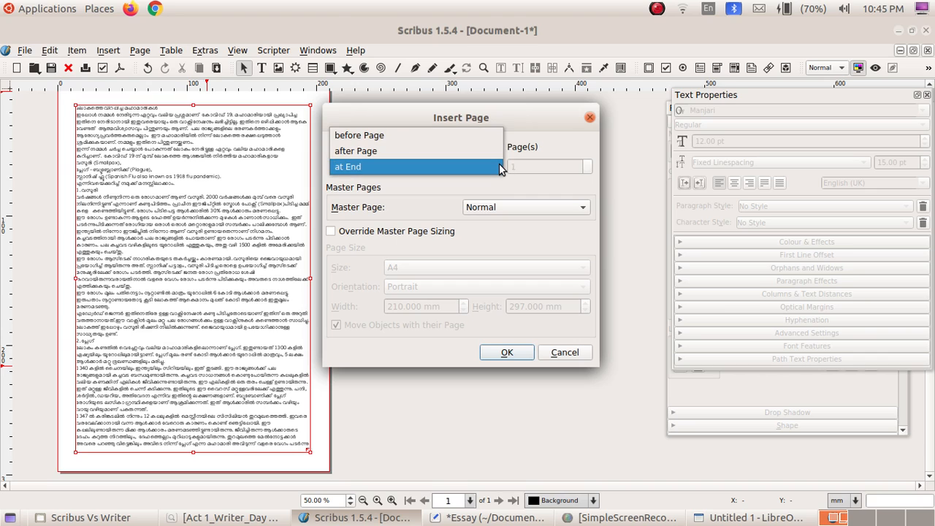
left_click(461, 208)
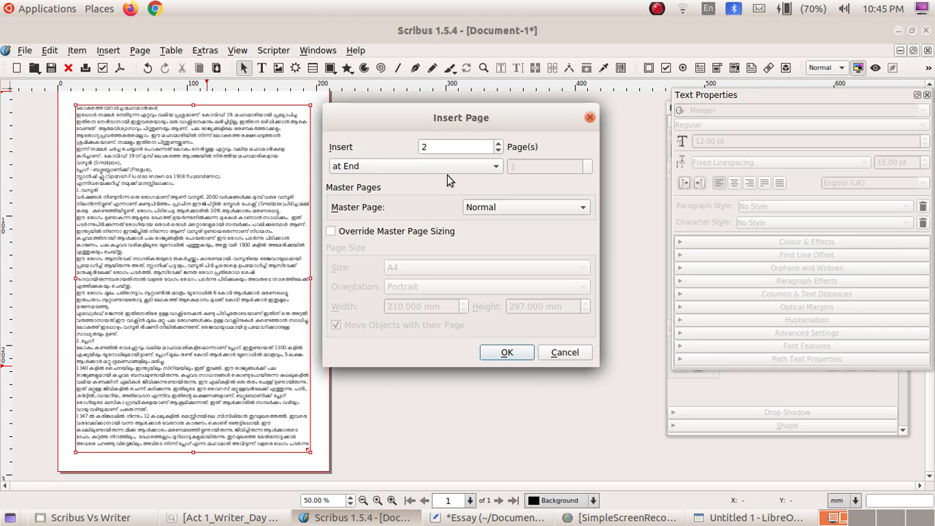
left_click(494, 168)
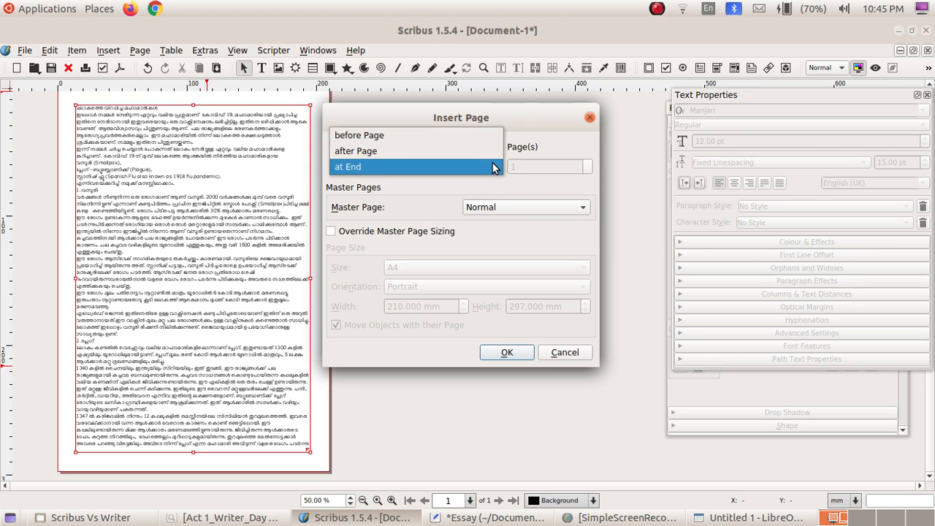
left_click(475, 154)
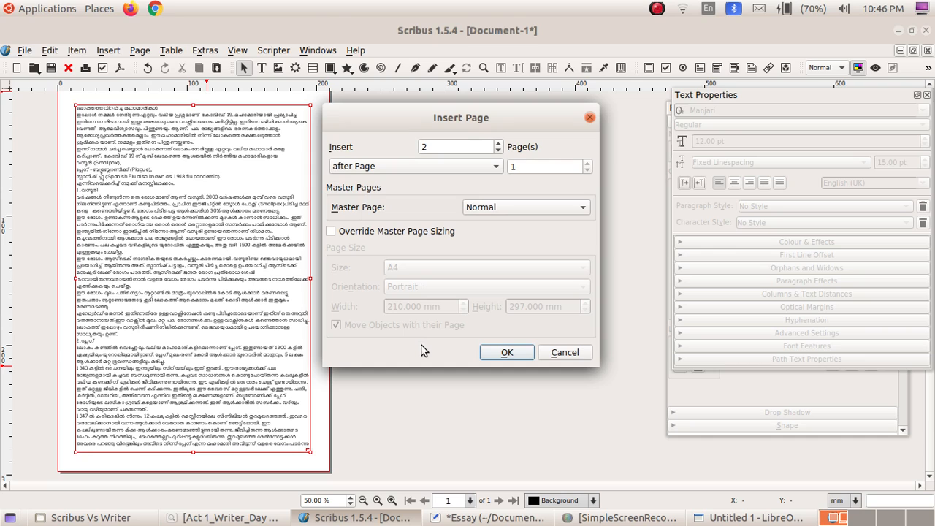
left_click(488, 351)
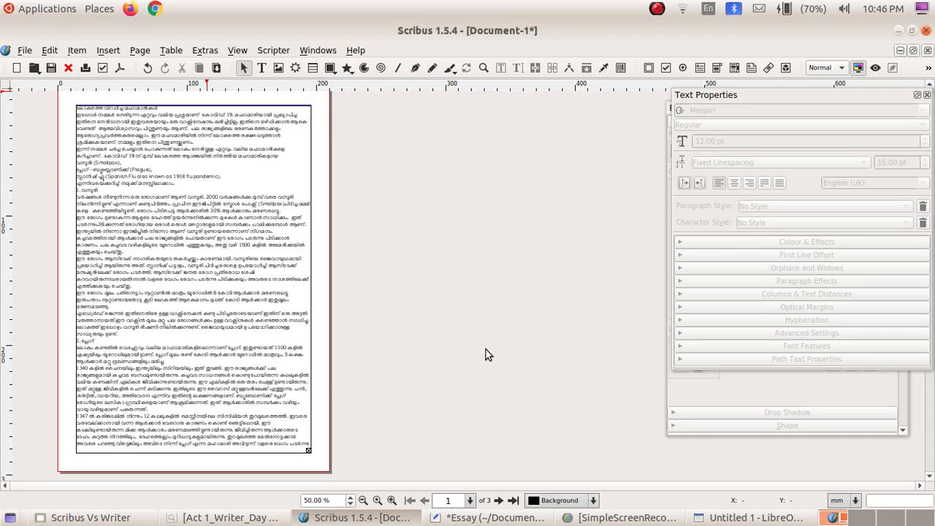
Step: Look through the document from the essay page to the inserted blank pages and back
scroll(416, 355, "down", 10)
scroll(415, 355, "up", 8)
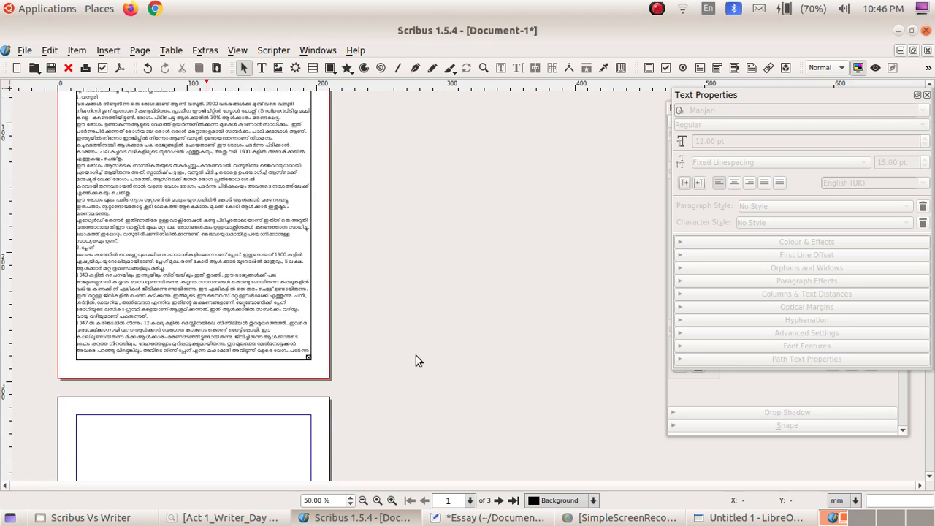
scroll(416, 355, "up", 3)
scroll(416, 355, "down", 12)
scroll(416, 355, "up", 12)
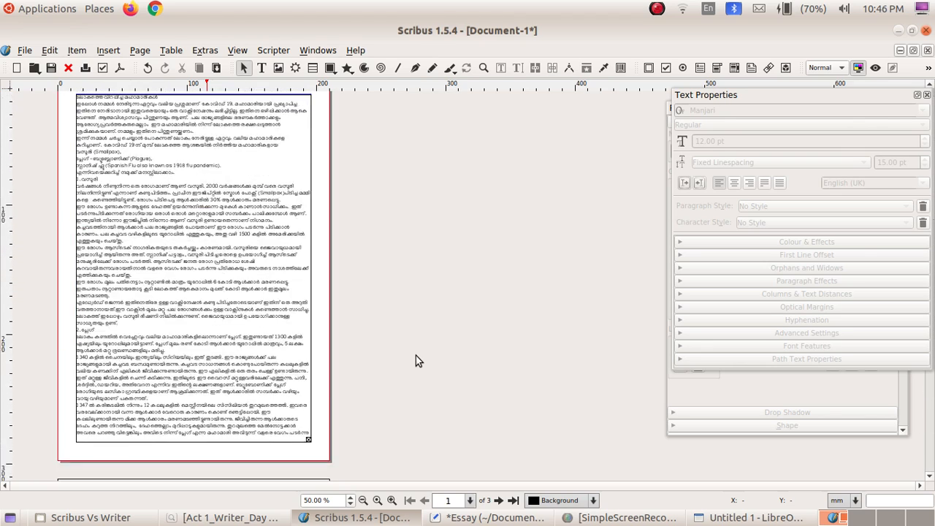
scroll(416, 360, "up", 1)
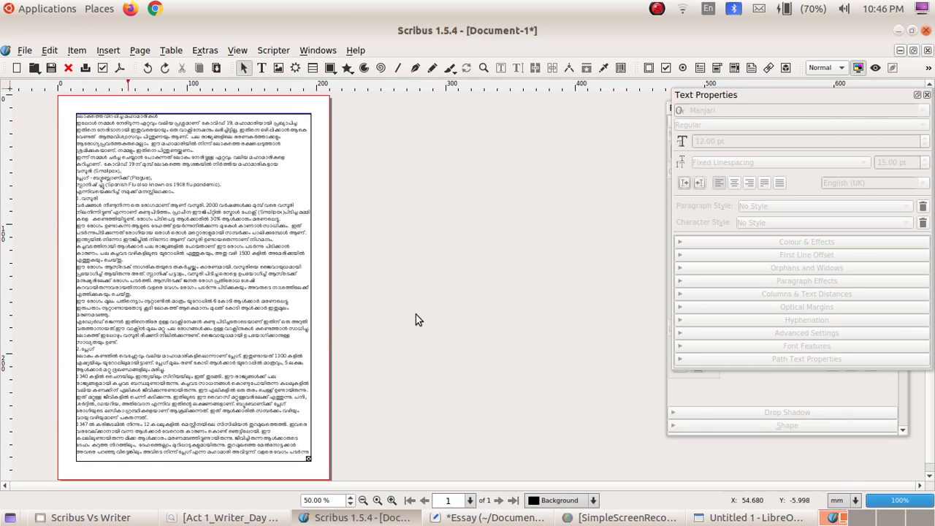
scroll(416, 314, "down", 1)
scroll(415, 314, "up", 1)
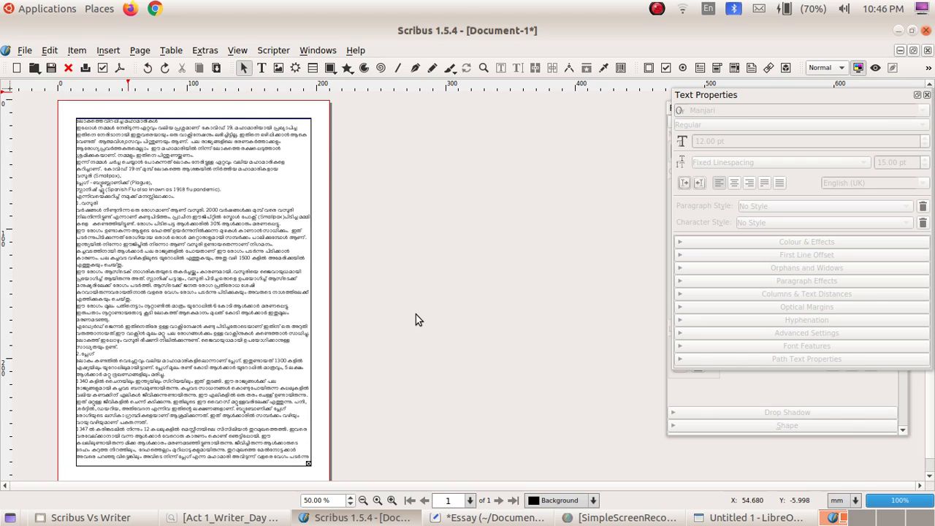
scroll(416, 314, "down", 1)
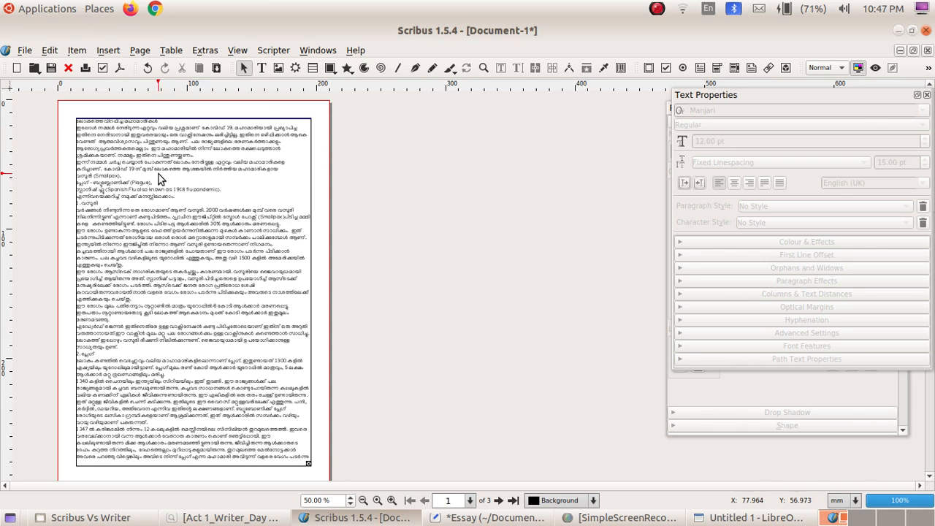
scroll(391, 308, "down", 5)
scroll(391, 308, "up", 3)
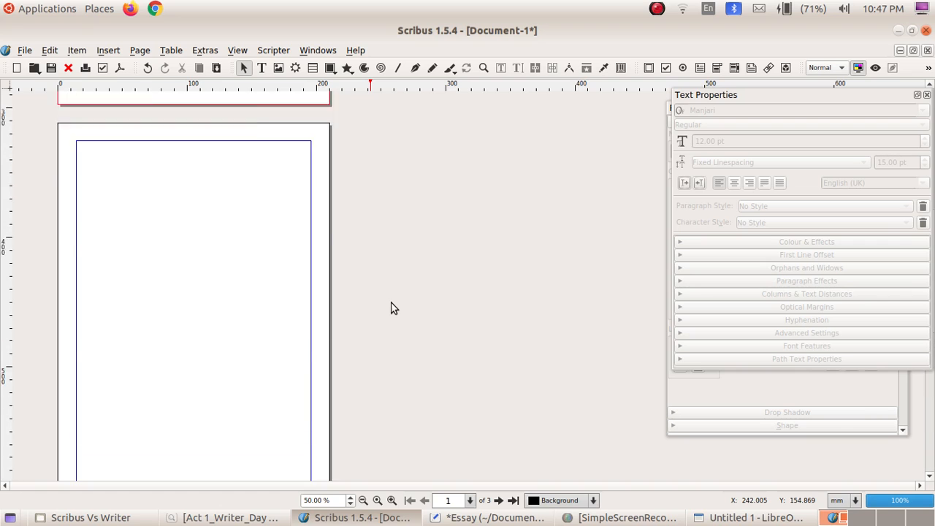
scroll(391, 307, "down", 3)
scroll(391, 307, "up", 3)
scroll(391, 308, "up", 5)
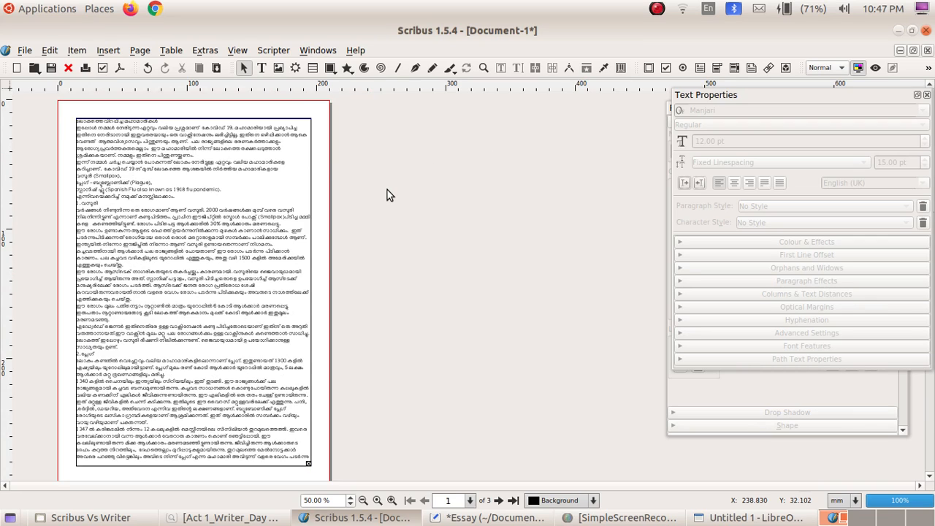
Step: Change the document's page layout to Facing Pages, with the first page as Left Page
left_click(25, 54)
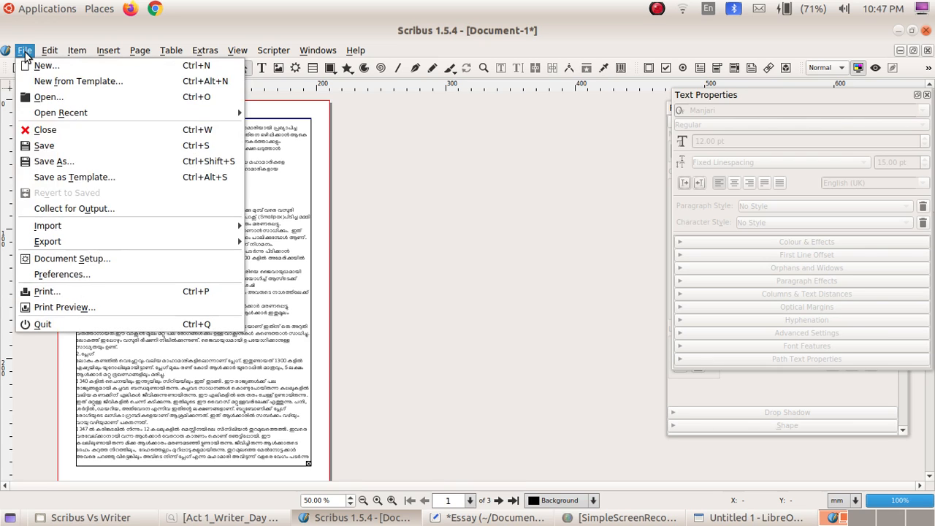
left_click(73, 258)
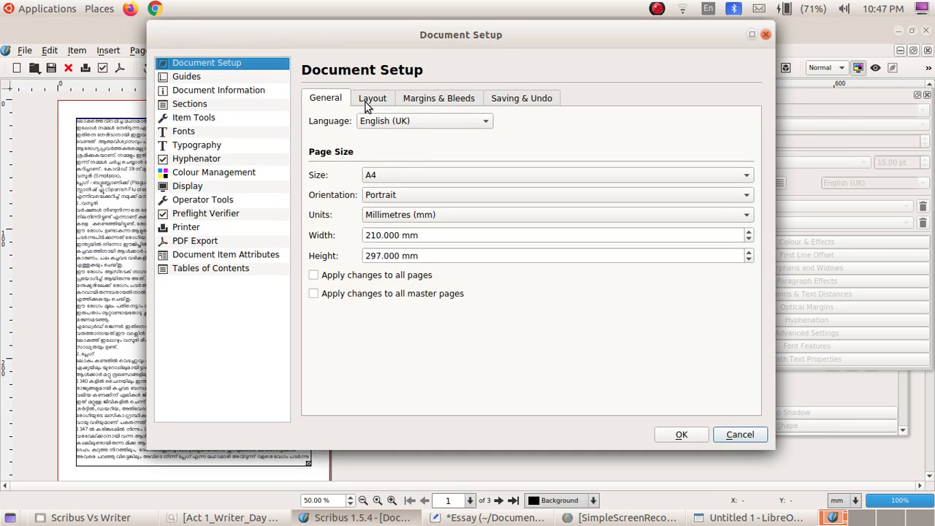
left_click(367, 105)
left_click(395, 163)
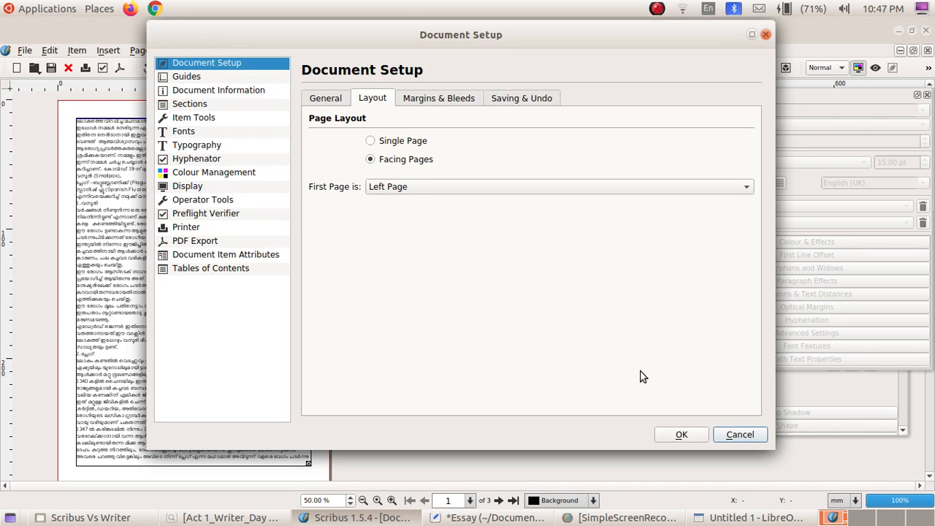
left_click(690, 436)
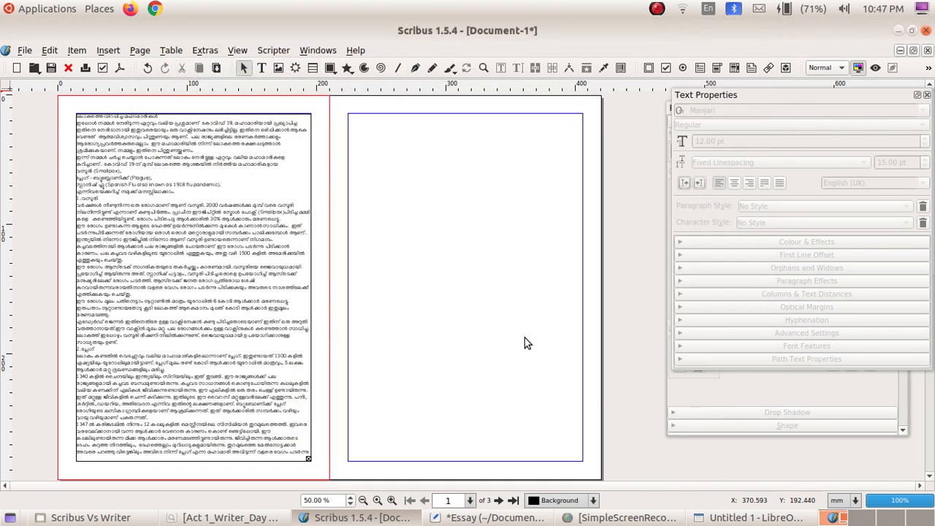
Step: Draw a text frame about 182 × 157 mm on page 2, starting at the upper-left corner of its margins
scroll(621, 371, "down", 5)
scroll(620, 371, "up", 5)
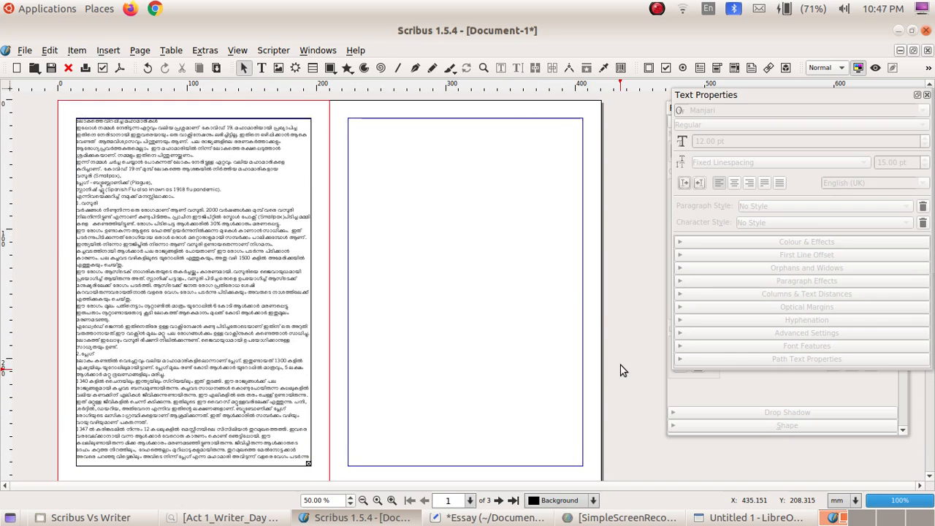
scroll(620, 371, "down", 5)
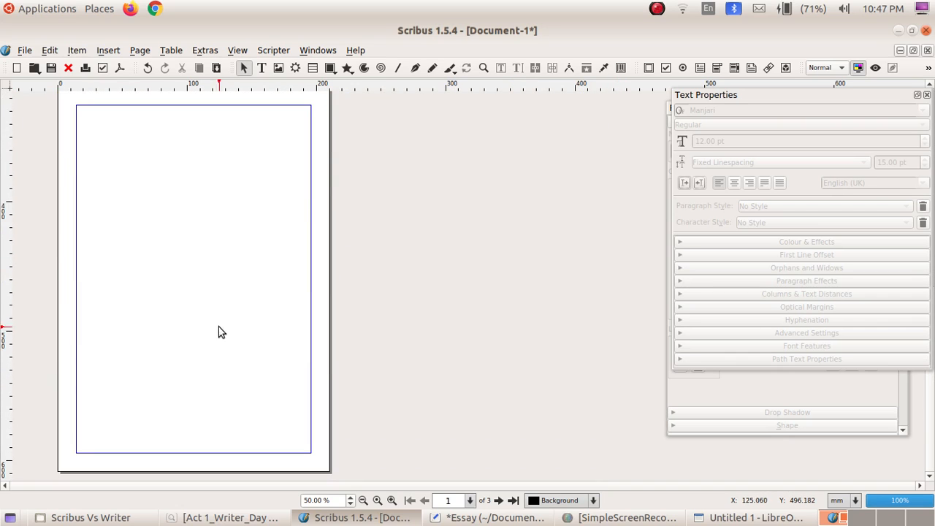
scroll(399, 286, "up", 5)
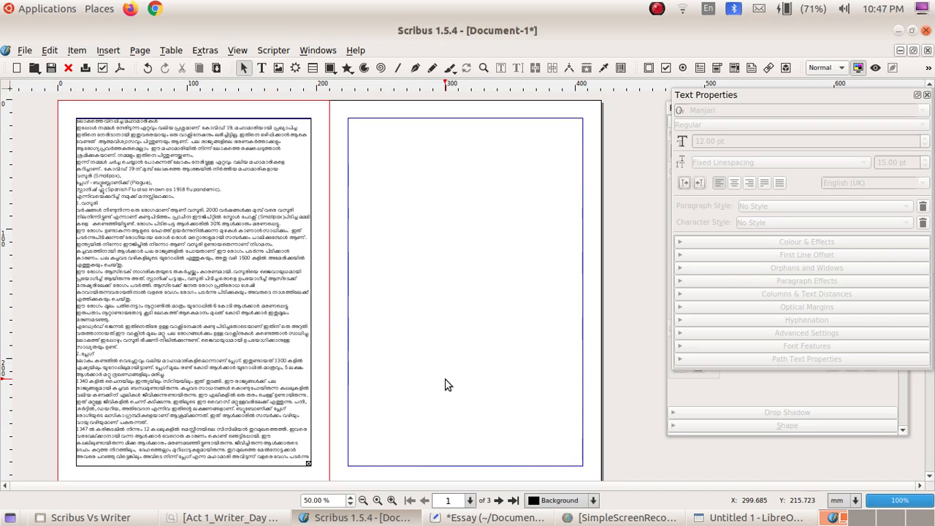
scroll(352, 411, "down", 5)
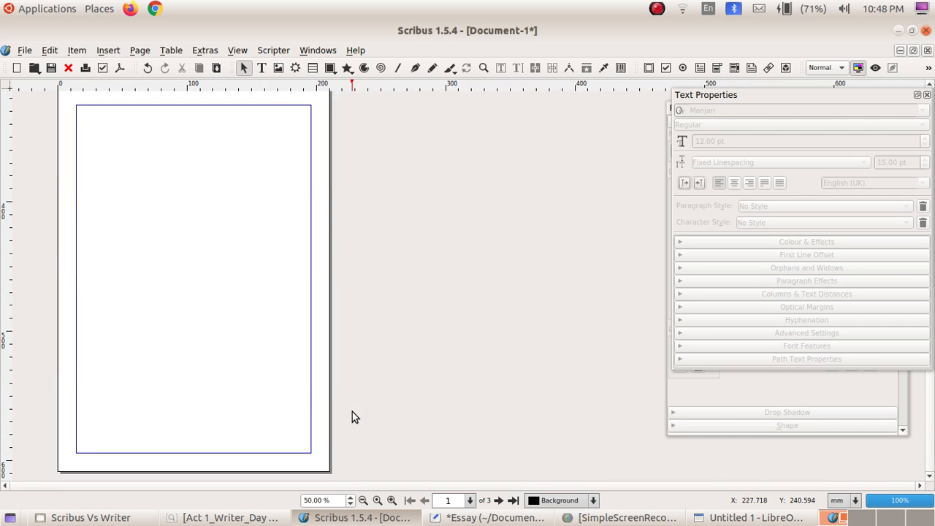
scroll(352, 411, "up", 5)
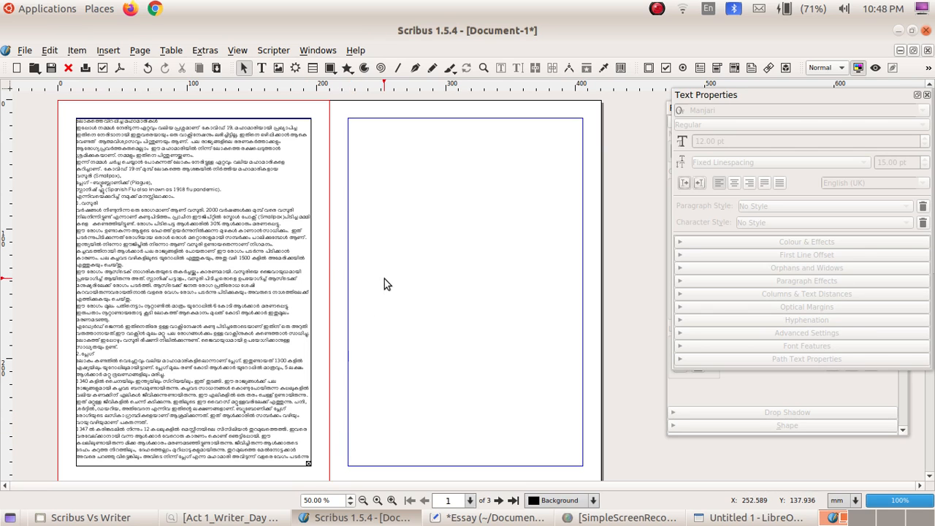
left_click(261, 68)
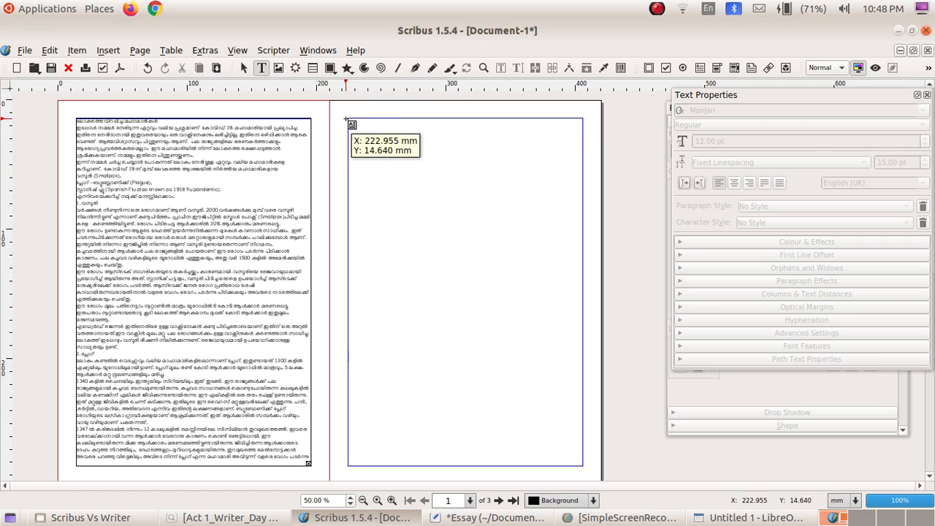
left_click_drag(348, 118, 578, 322)
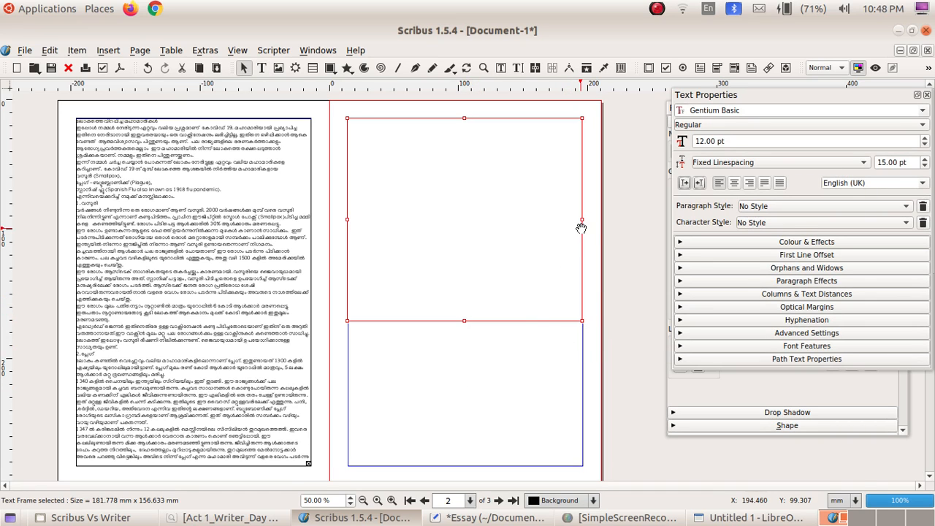
mouse_move(581, 220)
left_mouse_down()
mouse_move(412, 221)
mouse_move(476, 326)
mouse_move(384, 240)
mouse_move(395, 225)
mouse_move(575, 220)
left_mouse_up()
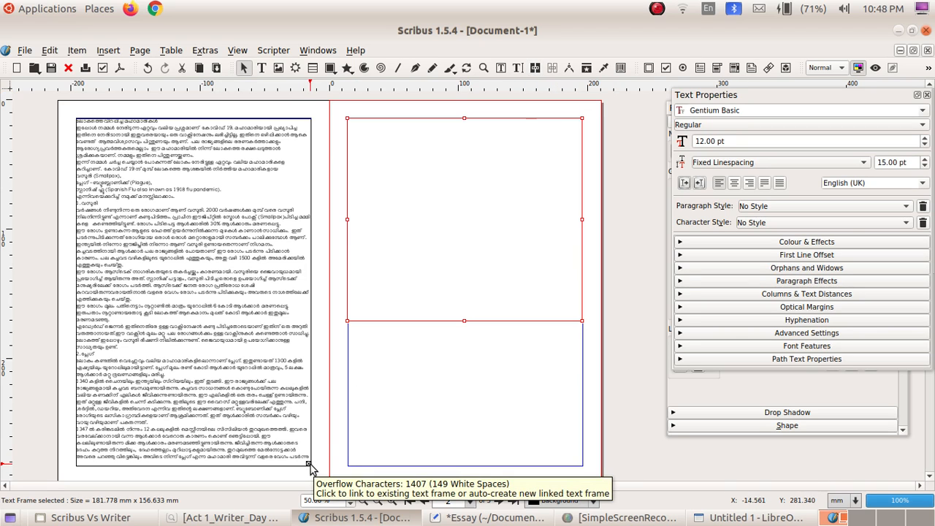
Step: Try linking the overflowing essay frame on page 1 to the frame on page 2, and undo the link
left_click(308, 464)
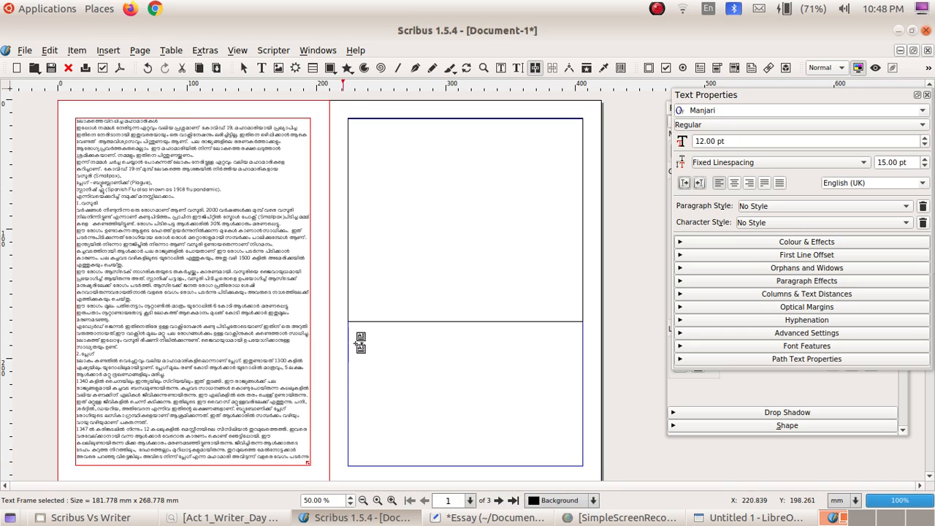
left_click(374, 215)
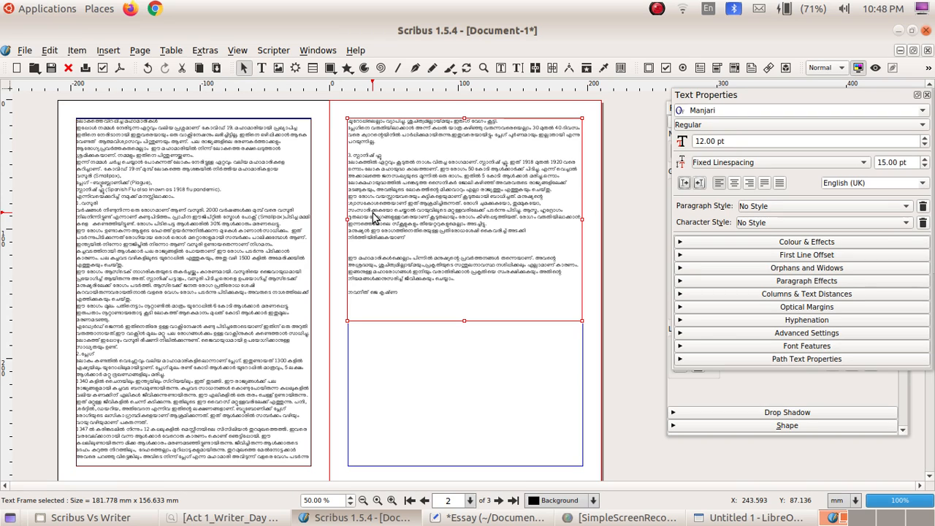
key("ctrl+z")
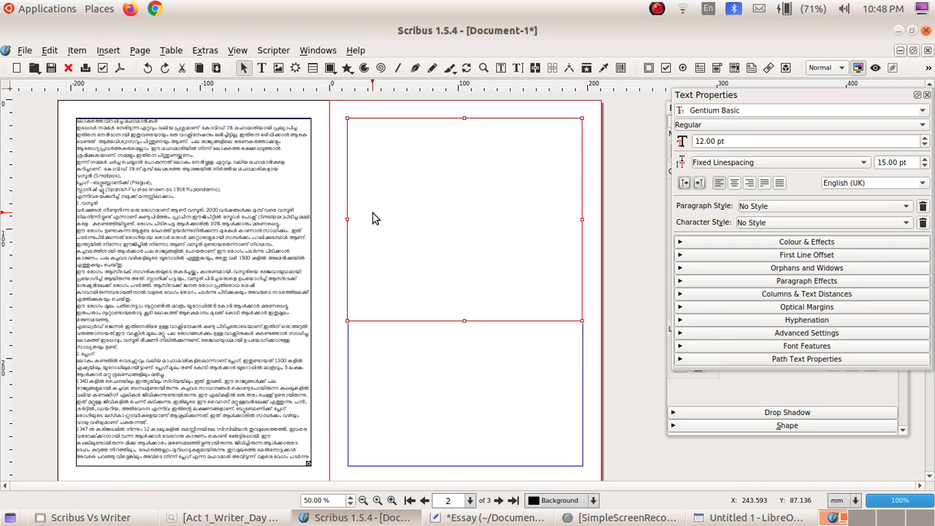
Step: Link page 1's overflowing text frame to the empty frame on page 2 so the essay continues there
left_click(307, 466)
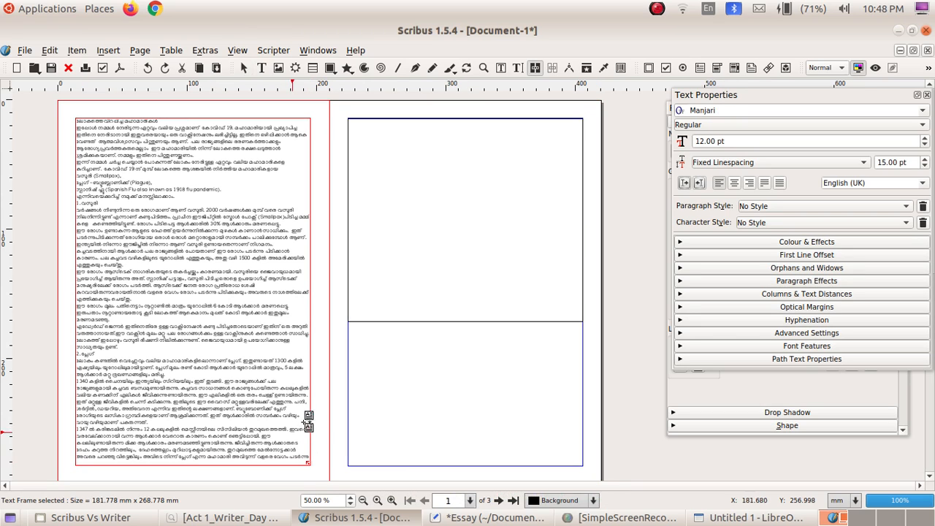
left_click(346, 284)
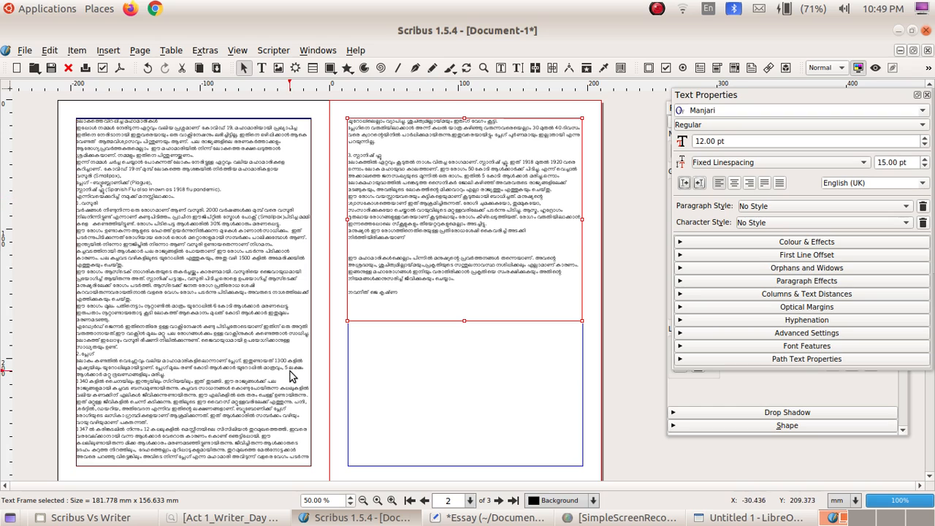
Step: Insert one blank line above the essay's title in the text frame on page 1
double_click(83, 126)
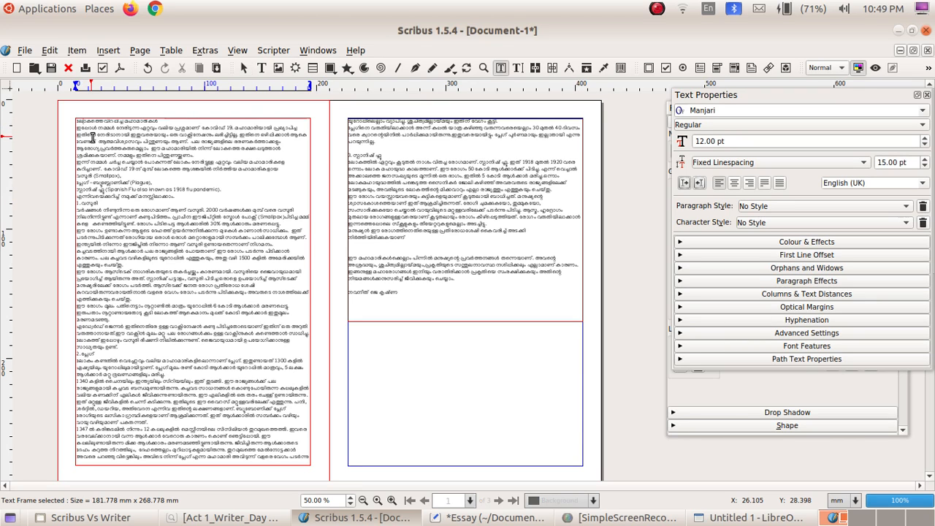
key("Return")
key("Return")
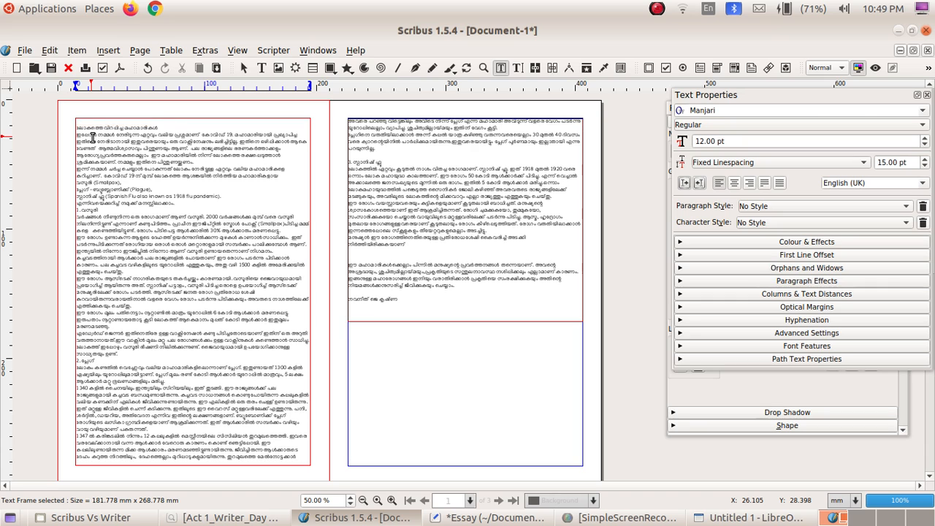
key("Return")
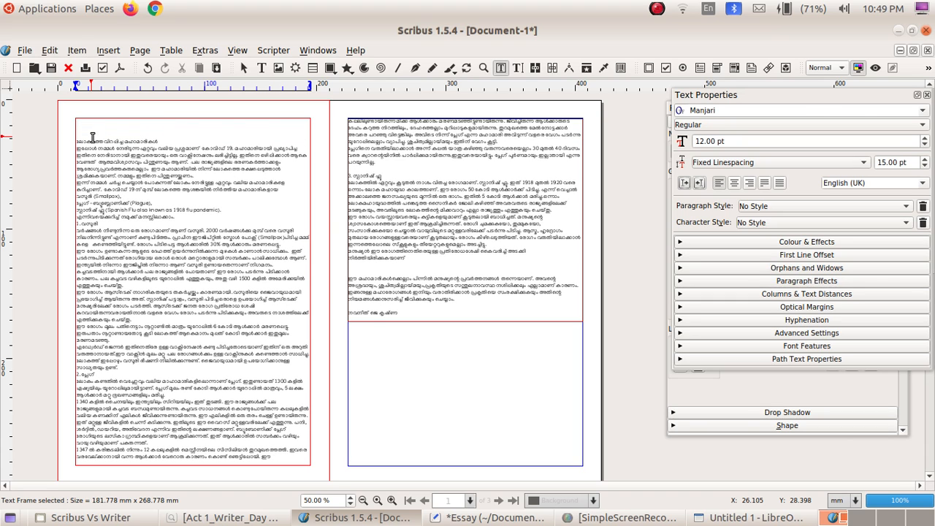
key("BackSpace")
key("BackSpace")
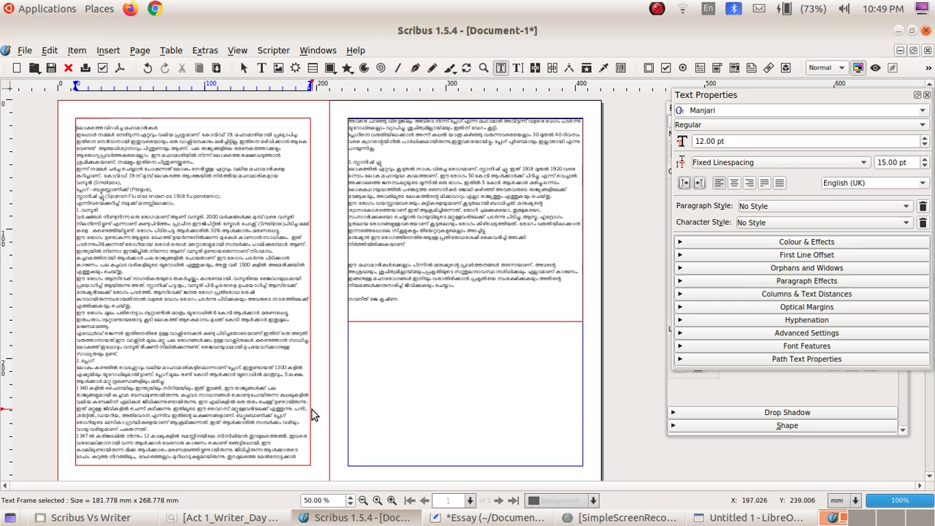
scroll(311, 410, "down", 5)
scroll(311, 410, "up", 5)
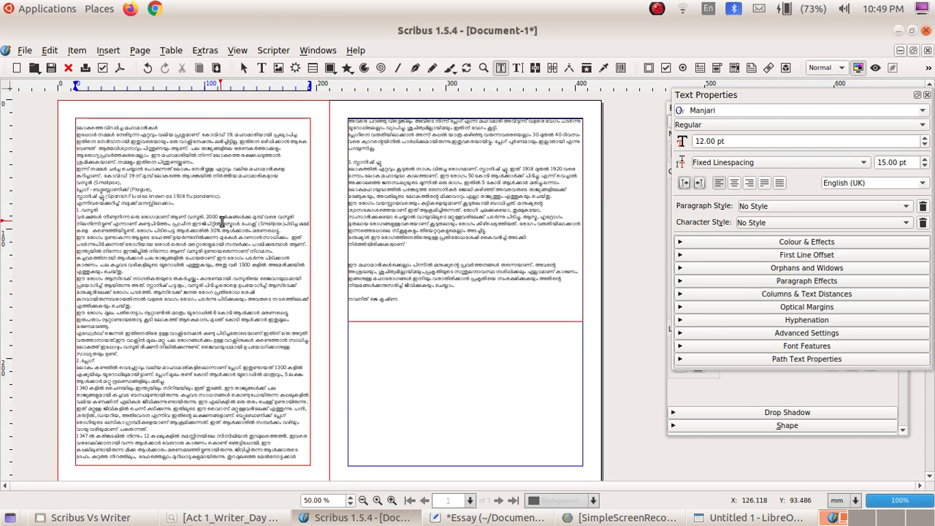
Step: Select the essay's title and review the heading and paragraph formatting instructions in Act 1_Writer_Day 1.pdf
triple_click(165, 128)
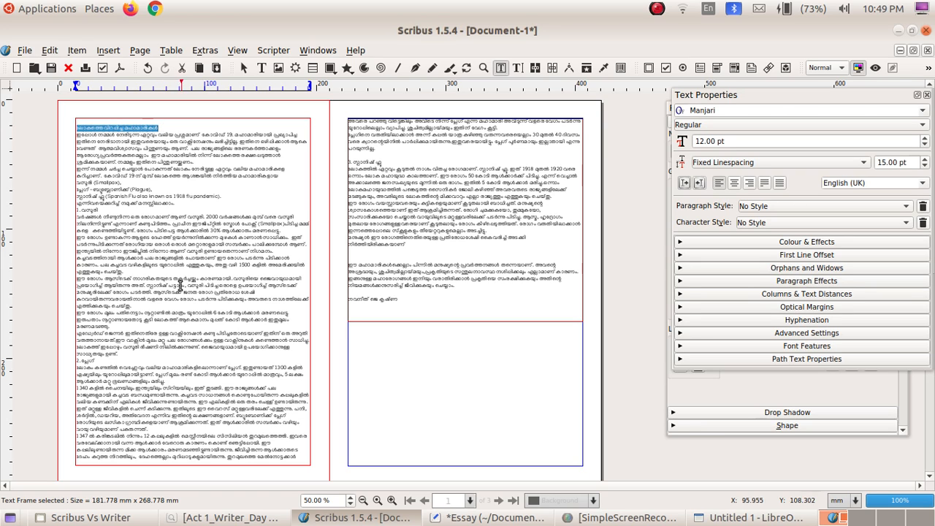
left_click(209, 522)
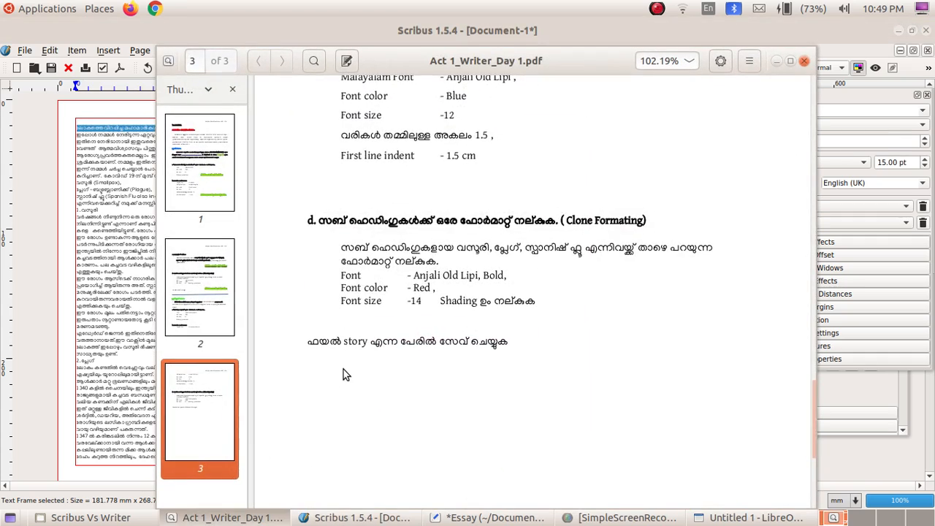
scroll(343, 375, "up", 10)
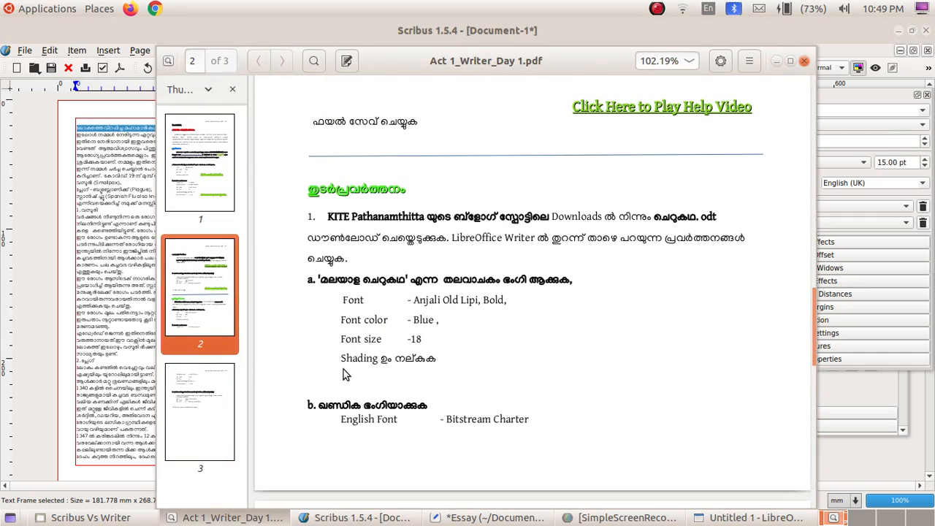
scroll(345, 375, "up", 5)
scroll(344, 369, "up", 10)
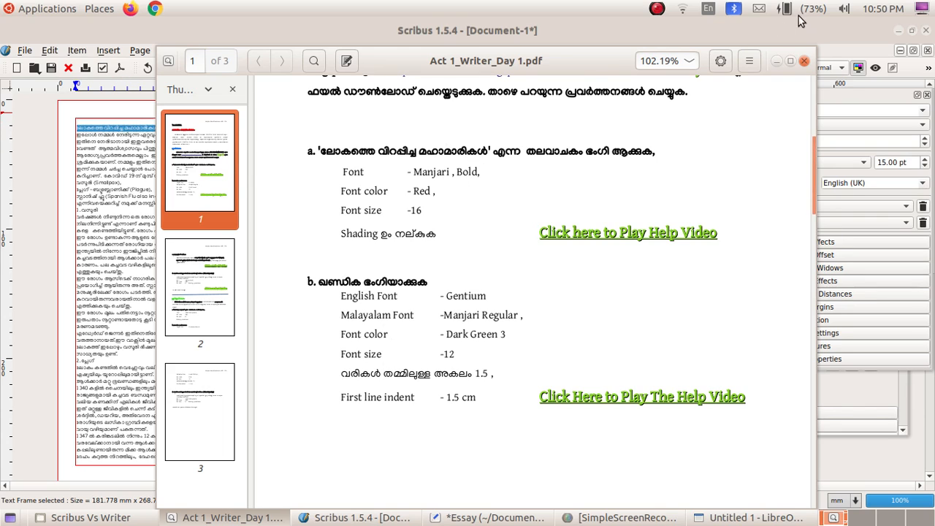
left_click(778, 62)
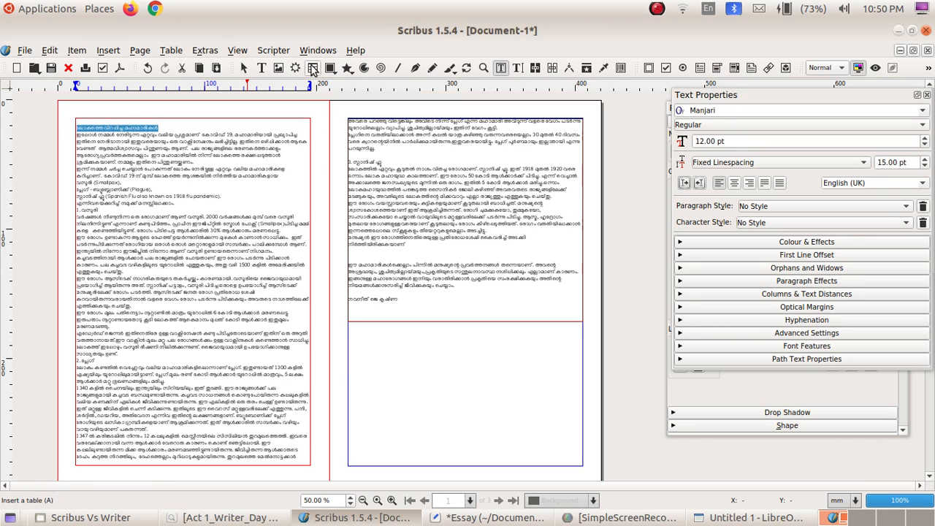
Step: Open page 1's essay text in the Story Editor and set the title's font size to 16 pt
left_click(520, 71)
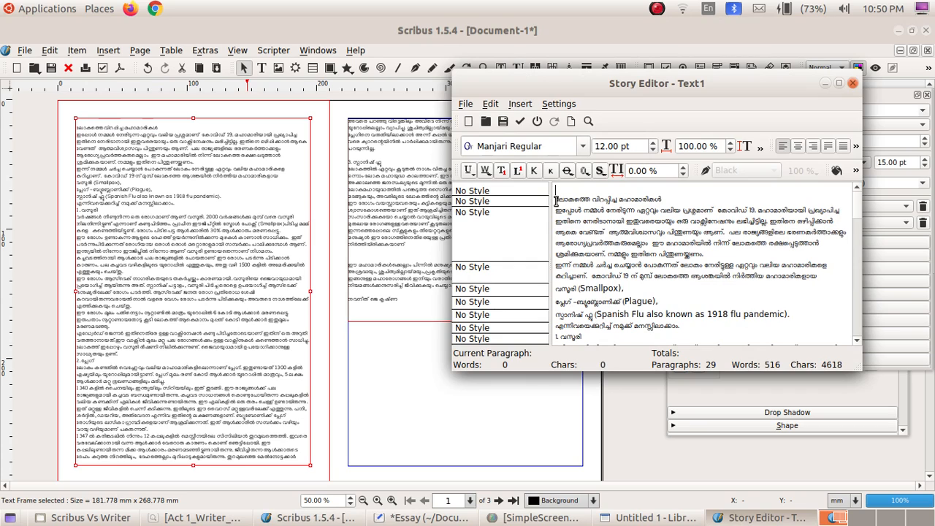
left_click_drag(556, 200, 668, 199)
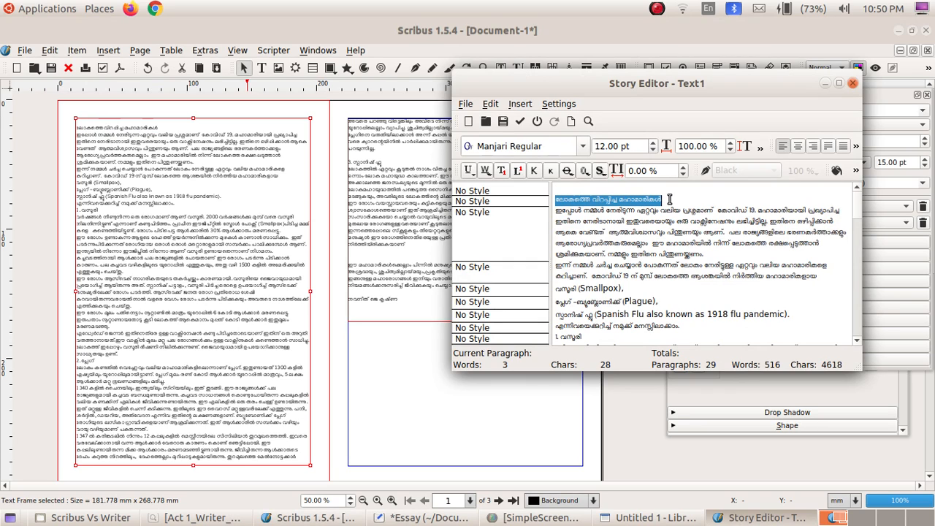
left_click(653, 144)
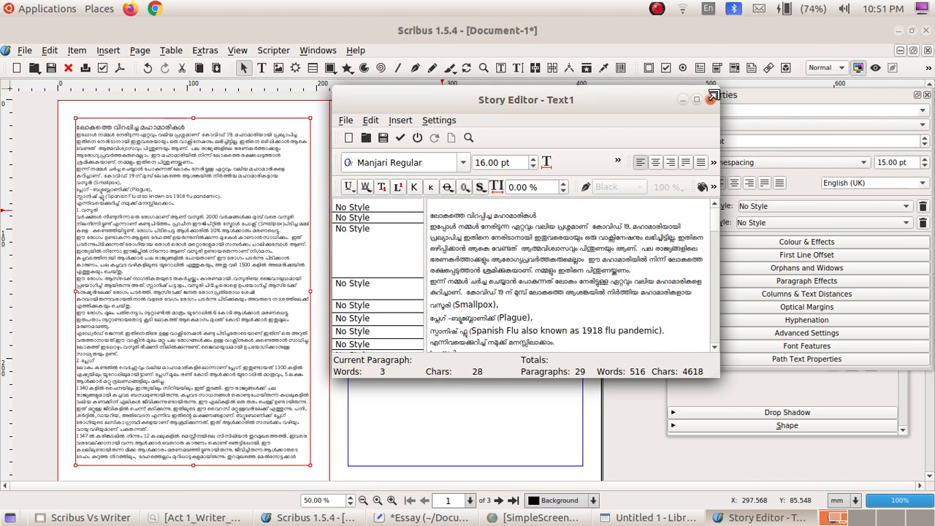
Step: Widen the Story Editor window and set the essay title's font to Manjari Bold
left_click_drag(713, 95, 866, 97)
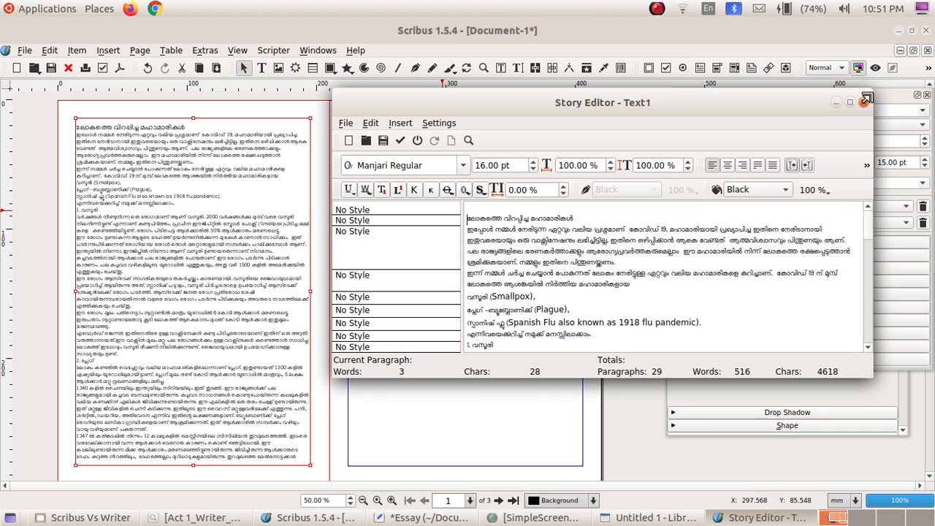
left_click(465, 167)
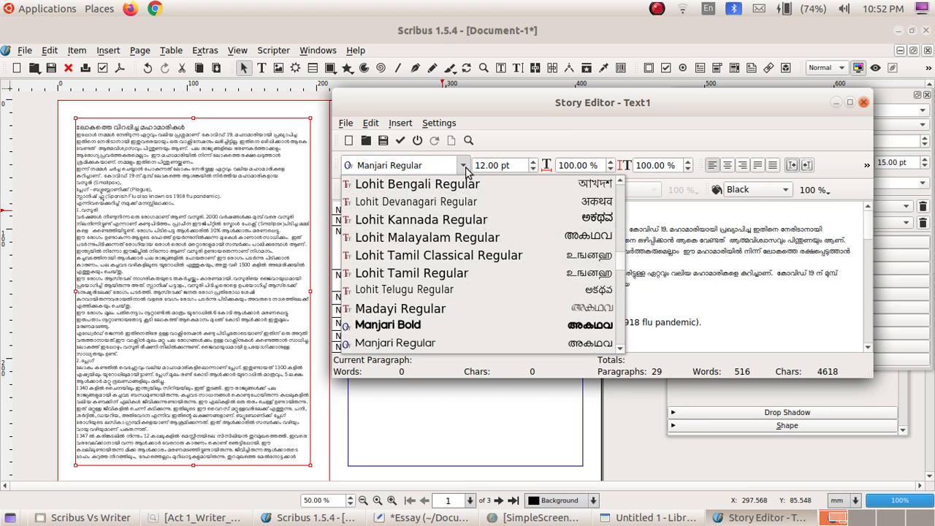
left_click(430, 326)
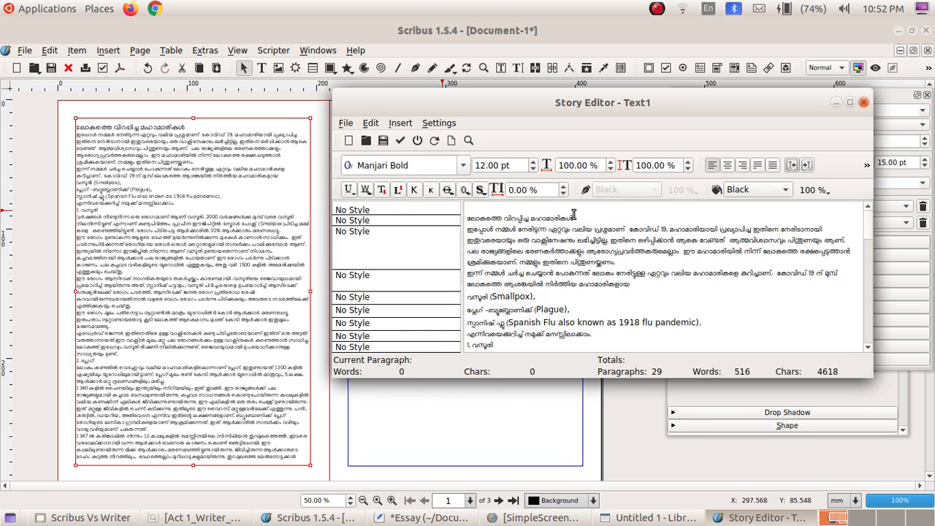
left_click_drag(573, 214, 548, 218)
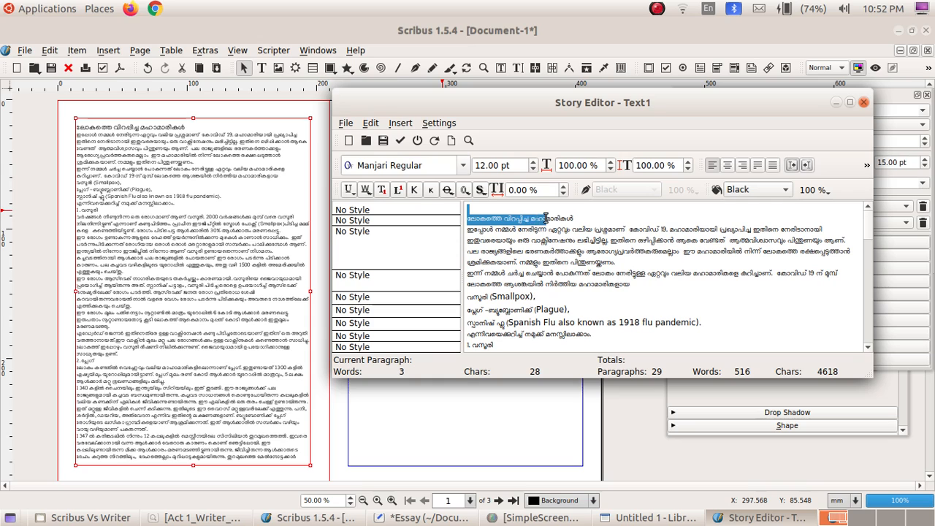
left_click(546, 218)
left_click(582, 220)
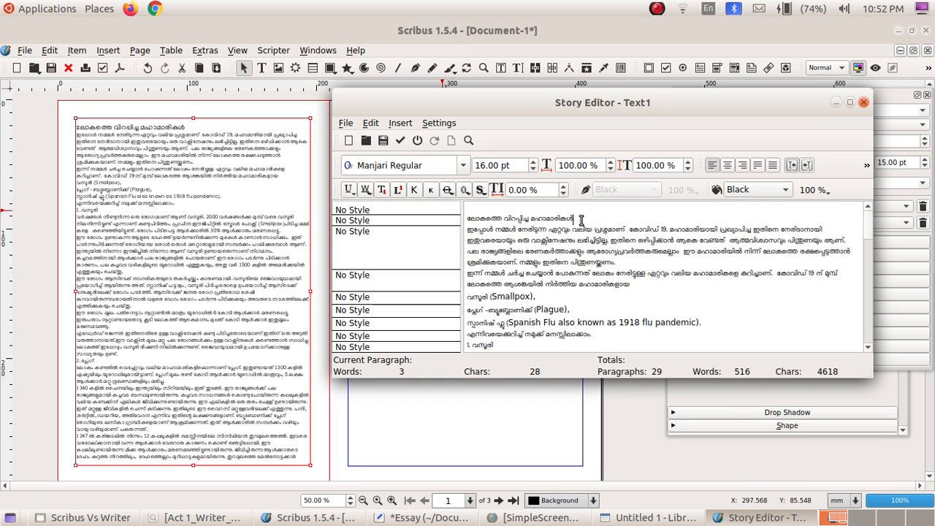
left_click_drag(581, 220, 466, 218)
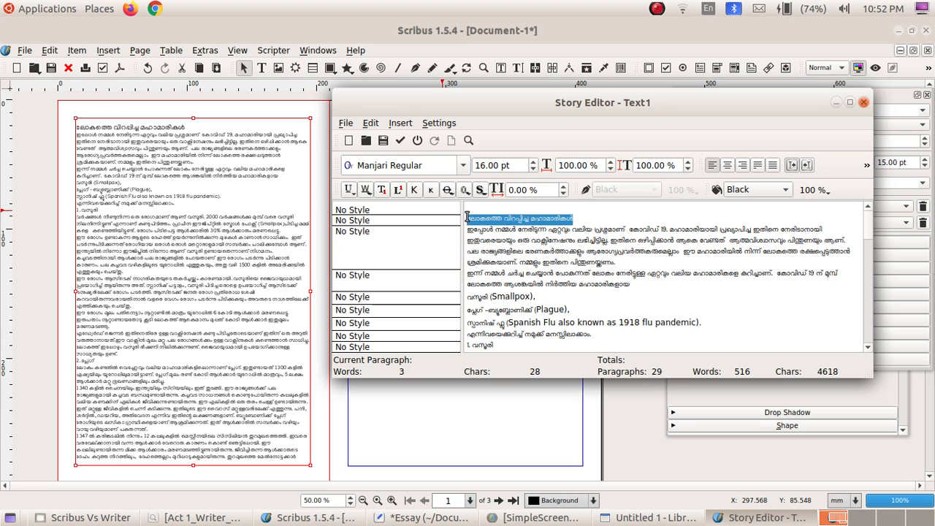
left_click(463, 168)
left_click(423, 328)
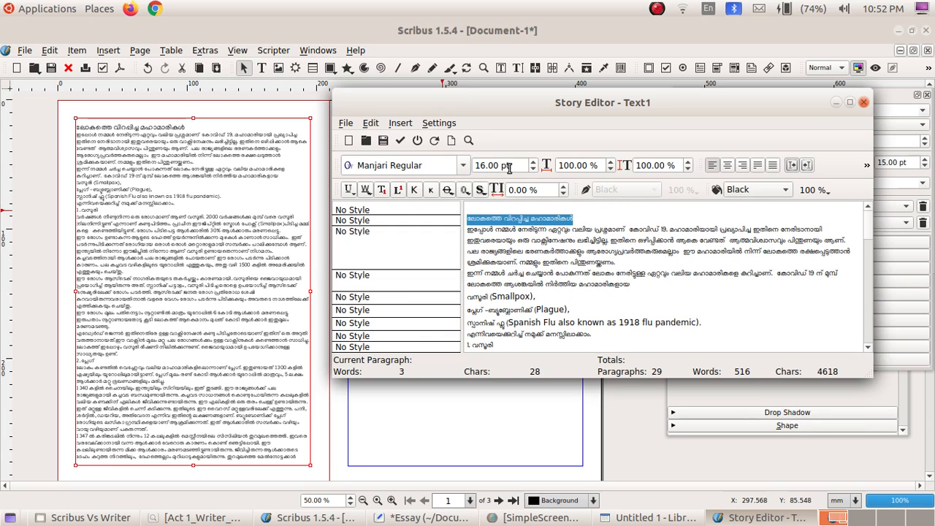
Step: Centre the title, give it Red text colour and a shadow effect, and apply the Story Editor changes to the text frame
left_click(727, 166)
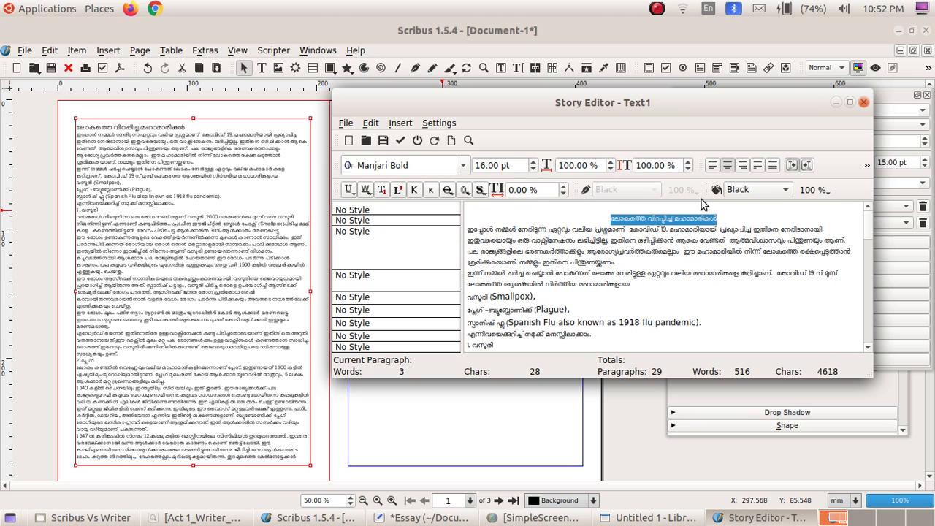
left_click(787, 191)
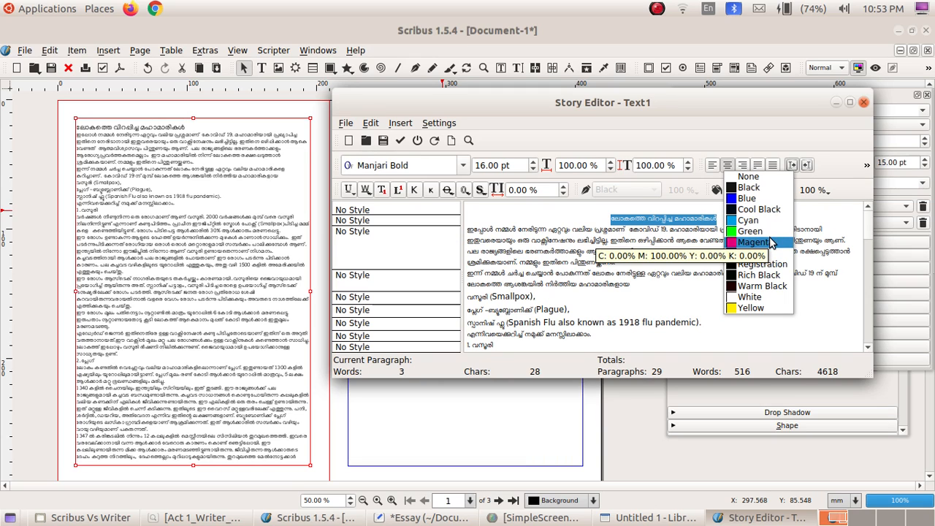
left_click(762, 256)
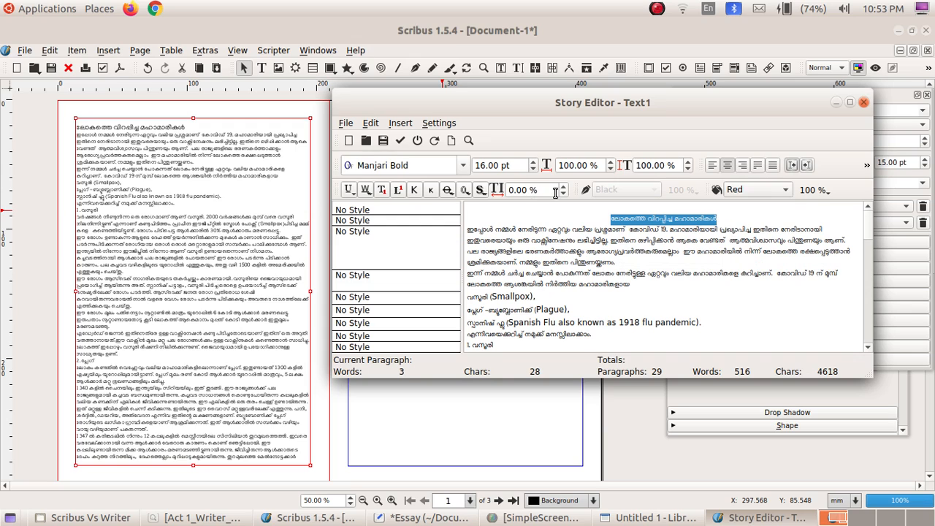
left_click(480, 191)
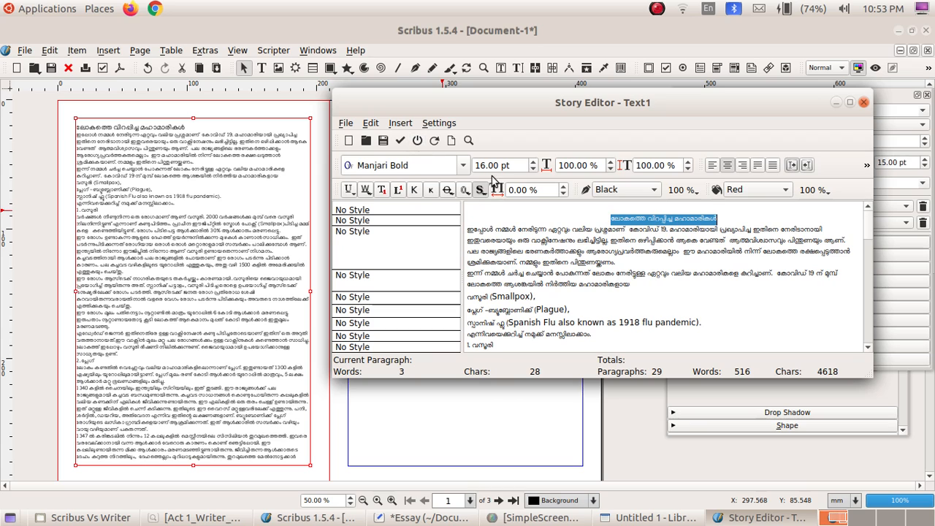
left_click(400, 141)
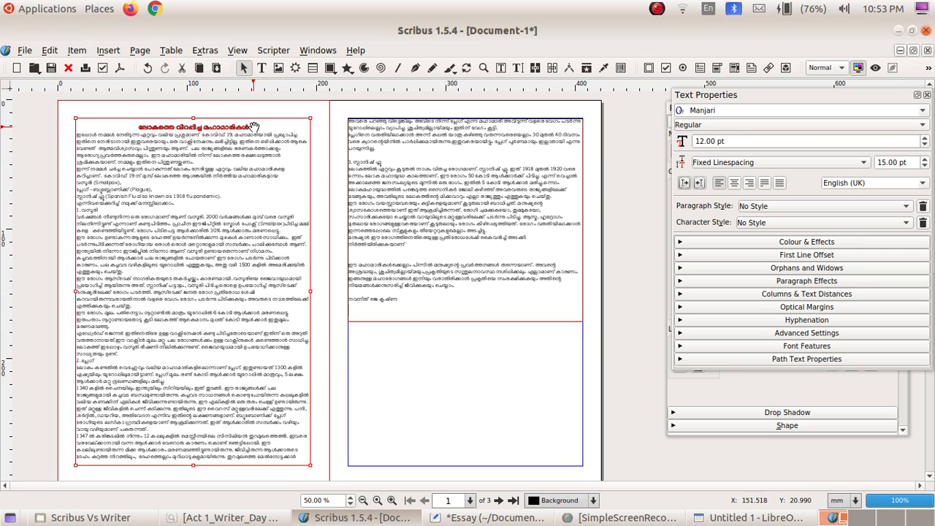
Step: Insert a blank line below the essay's title on page 1
double_click(253, 128)
key("Return")
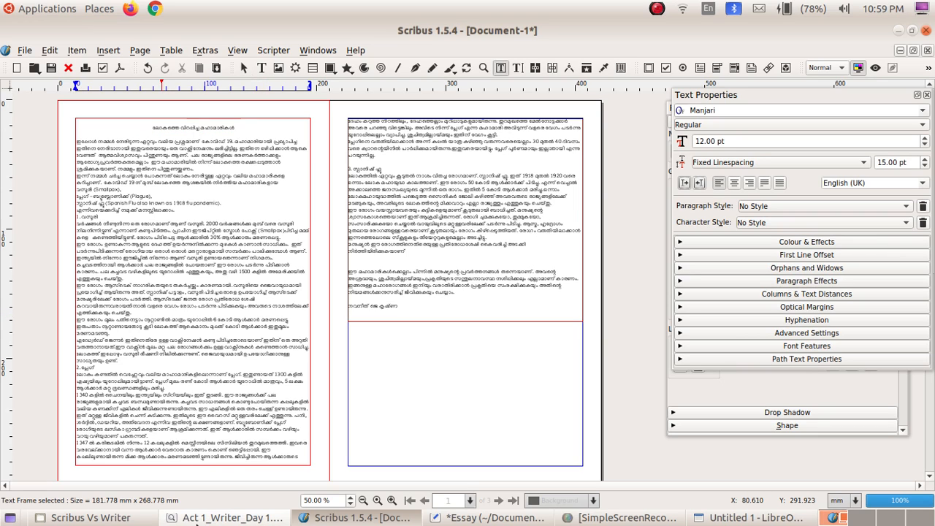
Step: Check the PDF's paragraph formatting instructions and Writer's Western and CTL font settings for a selected essay passage, and return to the Scribus document
left_click(171, 518)
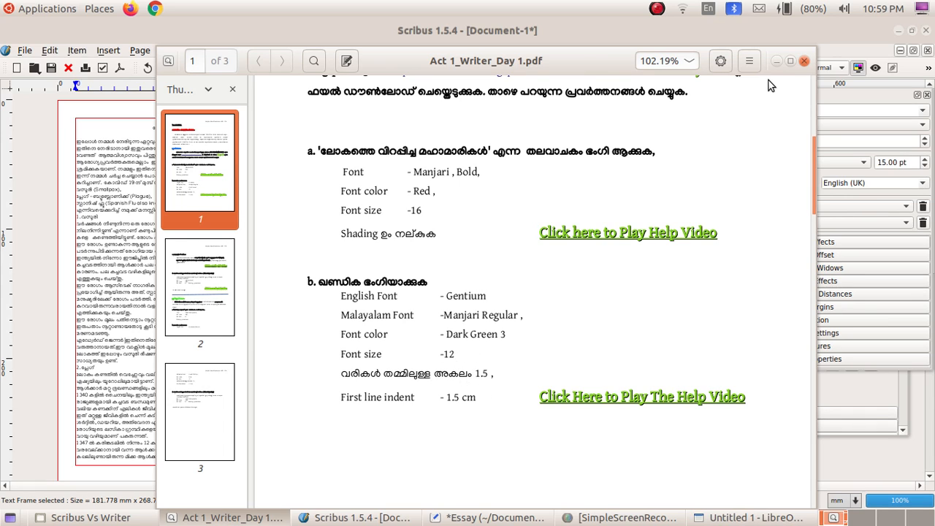
left_click(778, 63)
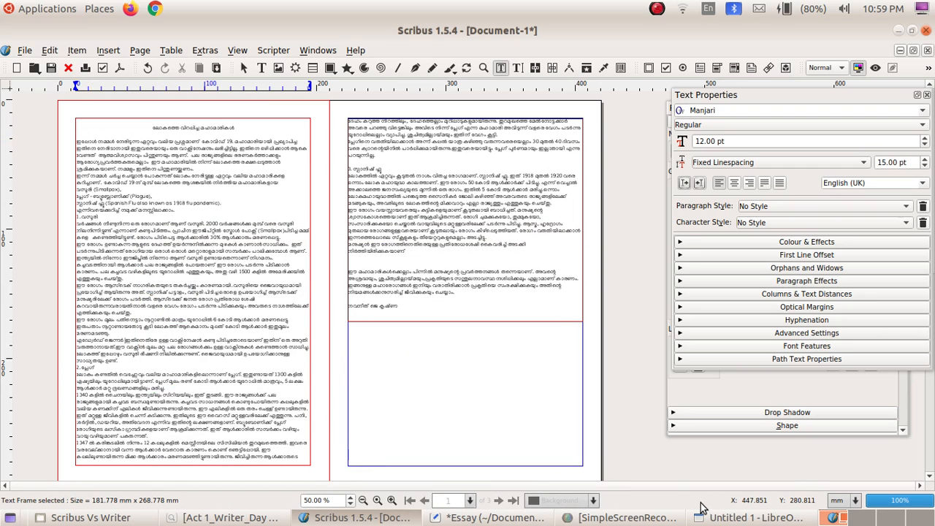
left_click(749, 518)
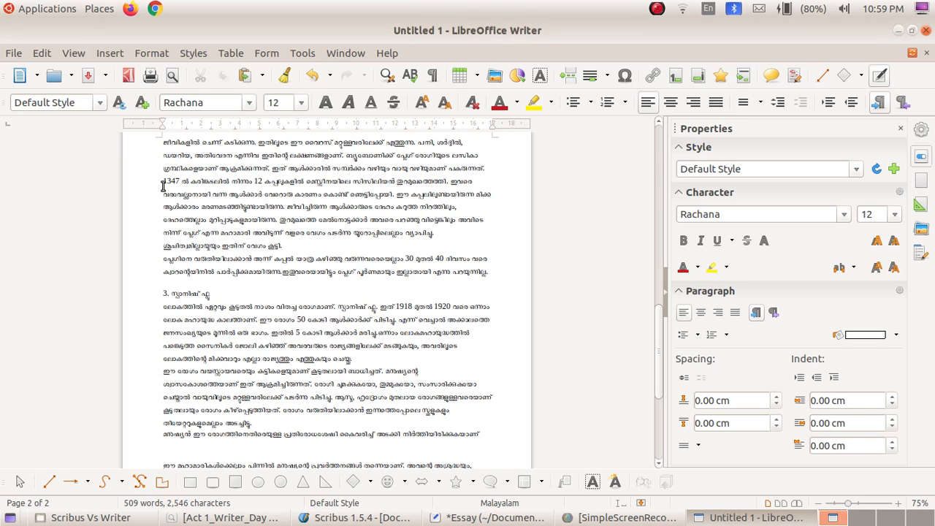
left_click_drag(160, 143, 295, 263)
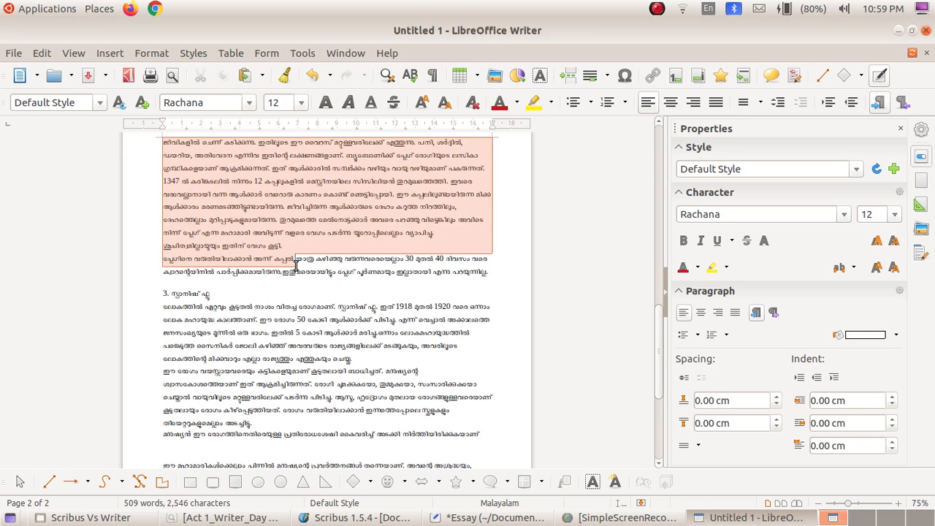
left_click(150, 55)
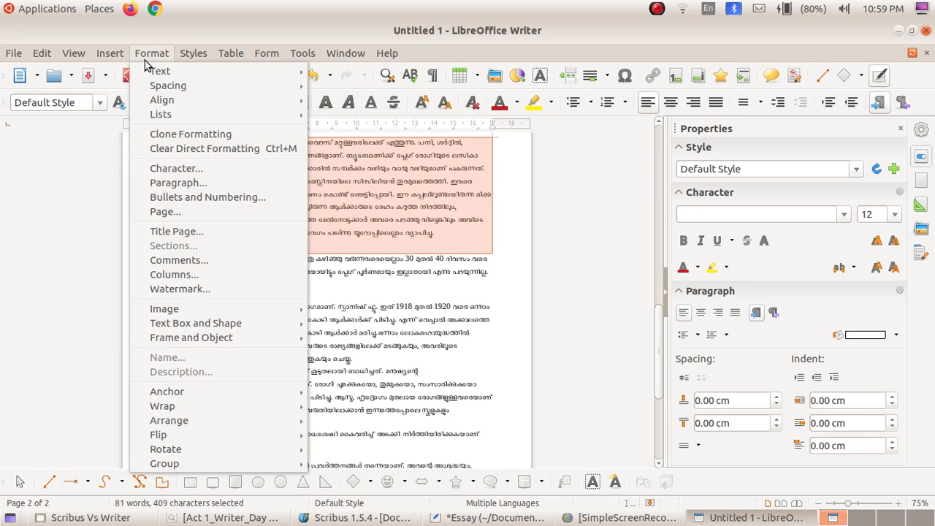
left_click(201, 174)
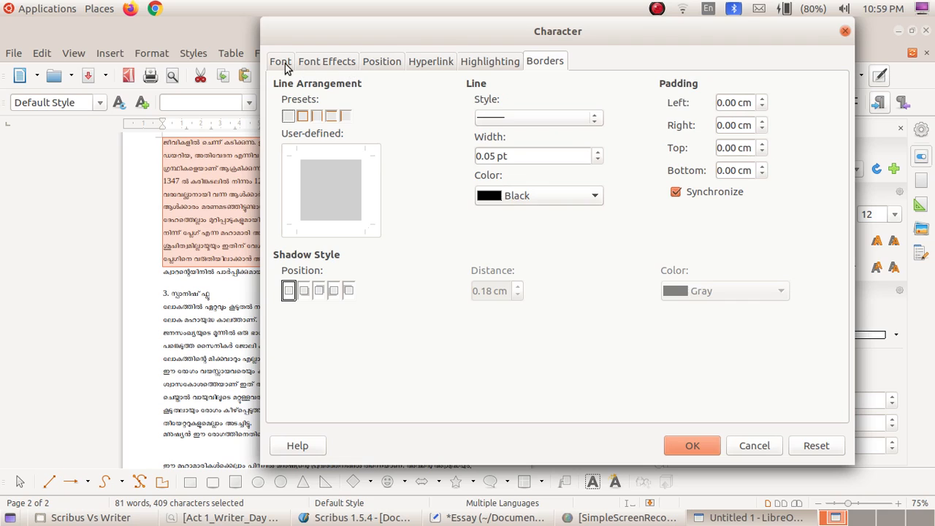
left_click(285, 65)
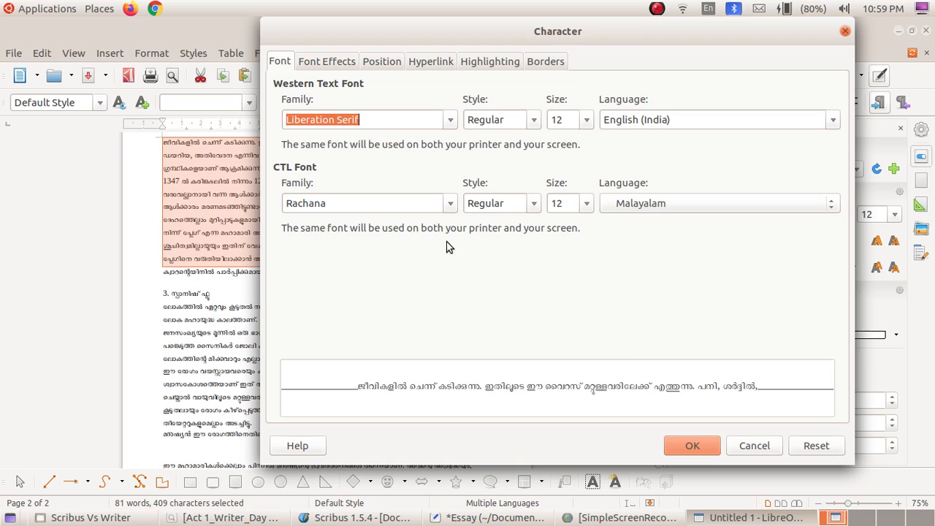
left_click(755, 447)
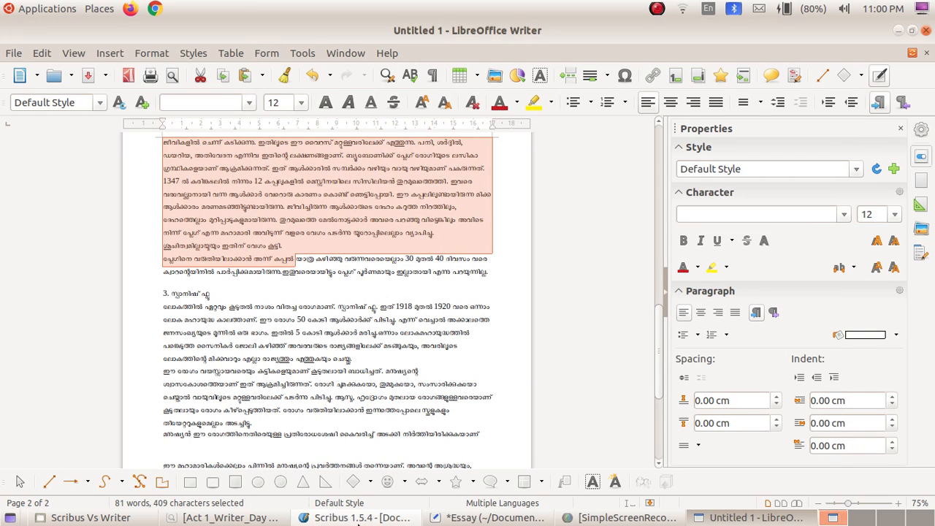
left_click(307, 518)
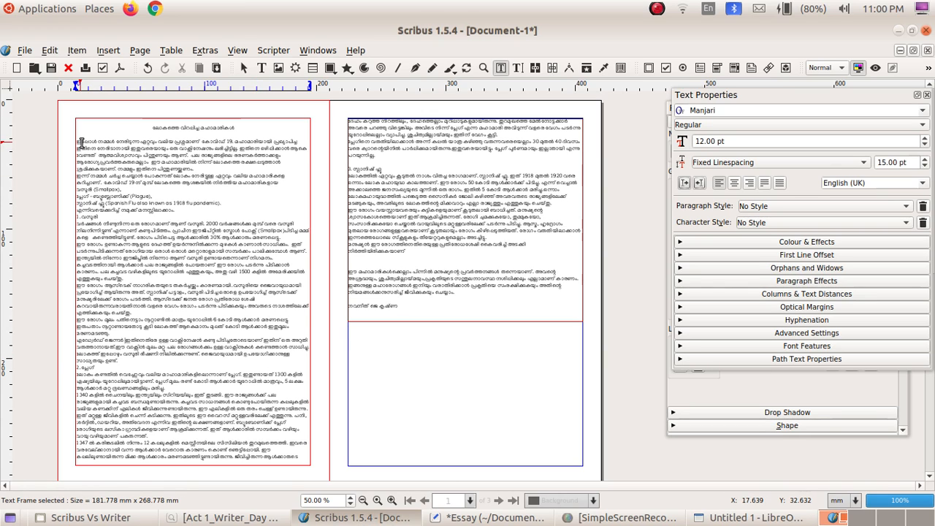
Step: Justify the essay's body paragraphs on page 1, trying forced justification before returning to normal justification
left_click_drag(78, 143, 303, 459)
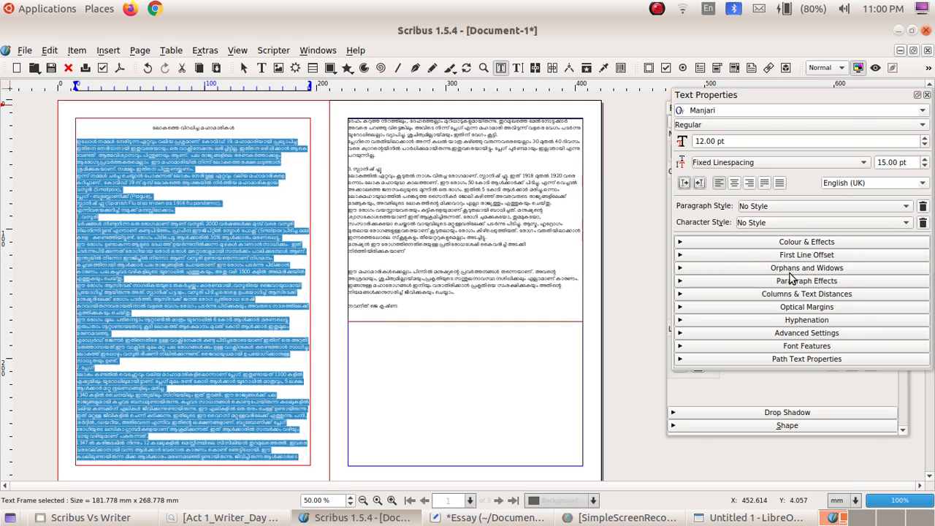
left_click(764, 183)
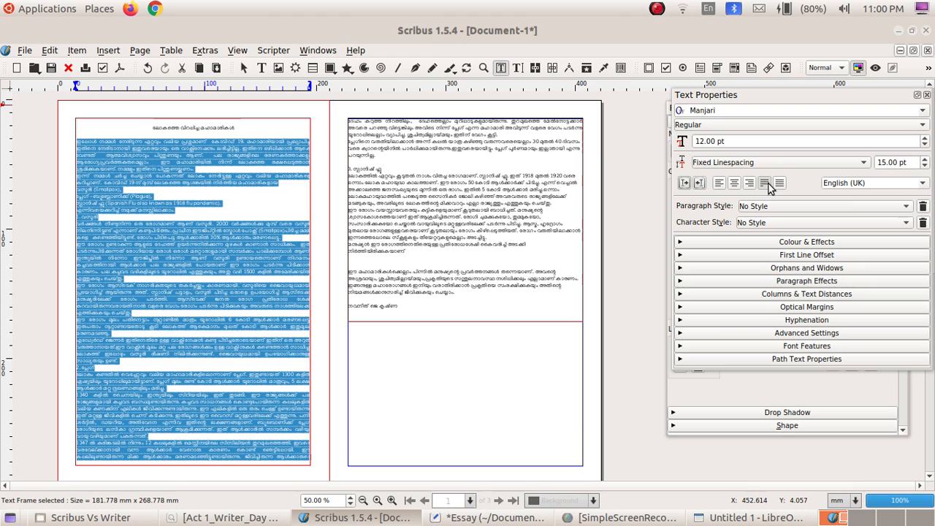
left_click(779, 184)
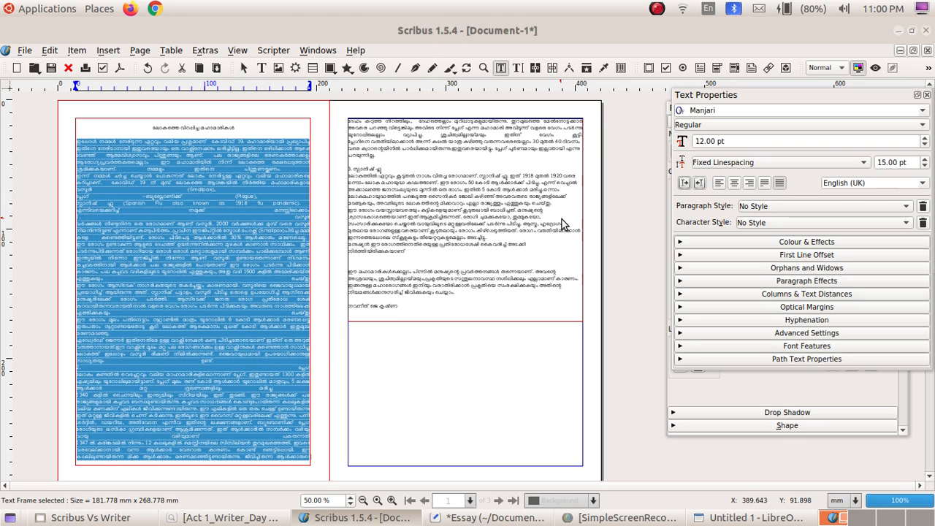
left_click(765, 185)
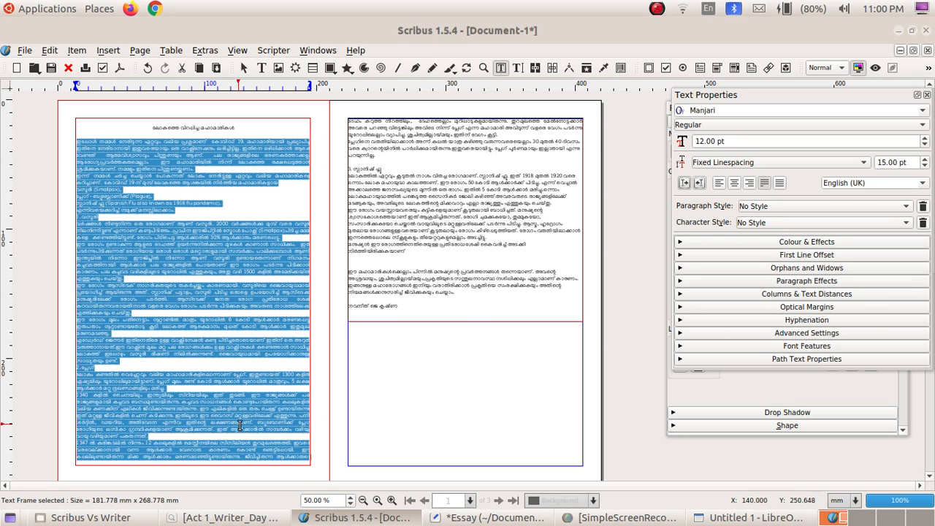
Step: Select all the essay text from within page 2's frame and apply normal justified alignment to it
left_click(356, 122)
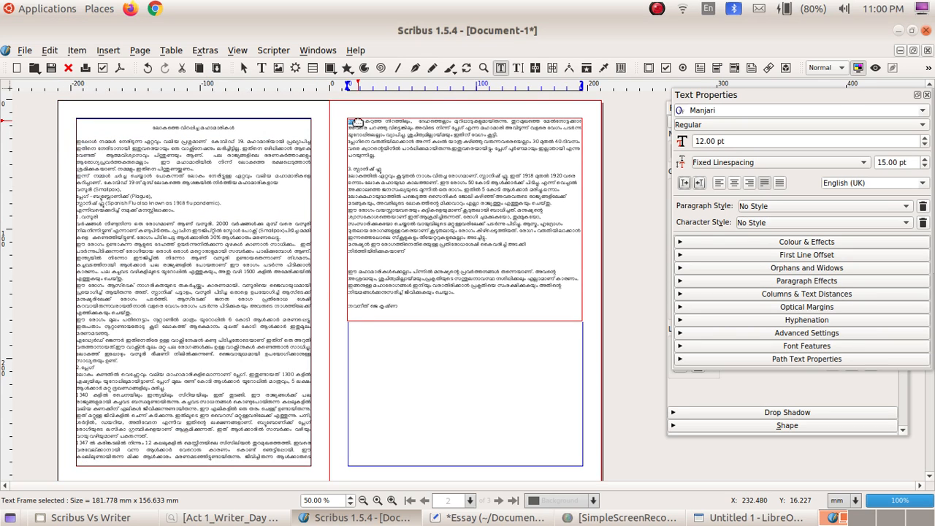
key("ctrl+a")
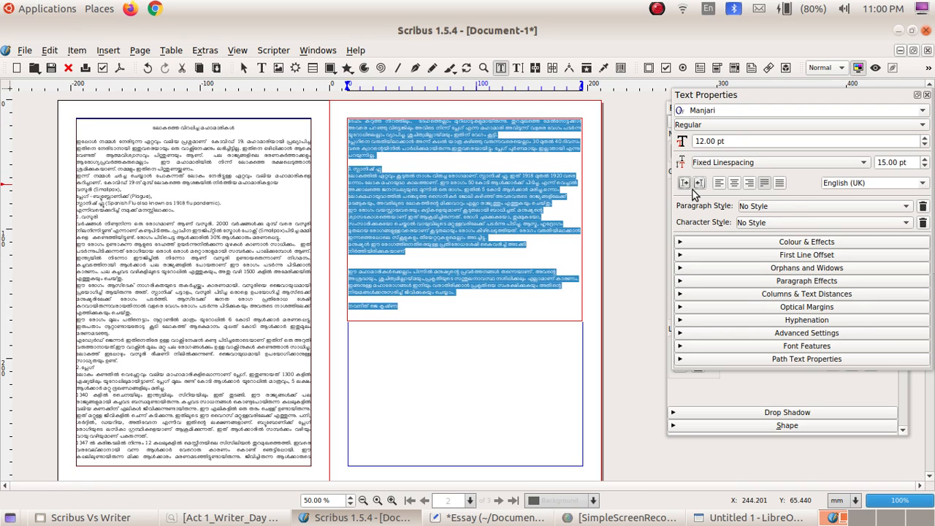
left_click(764, 183)
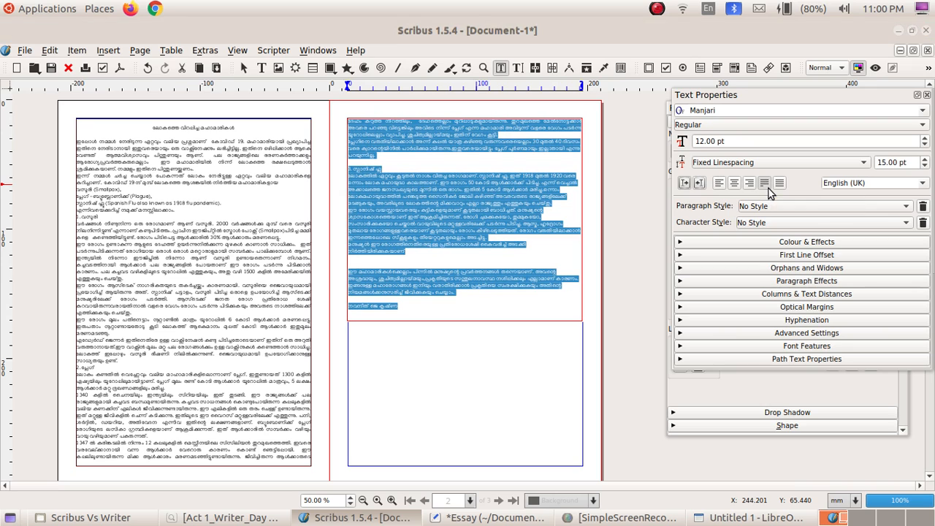
left_click(505, 375)
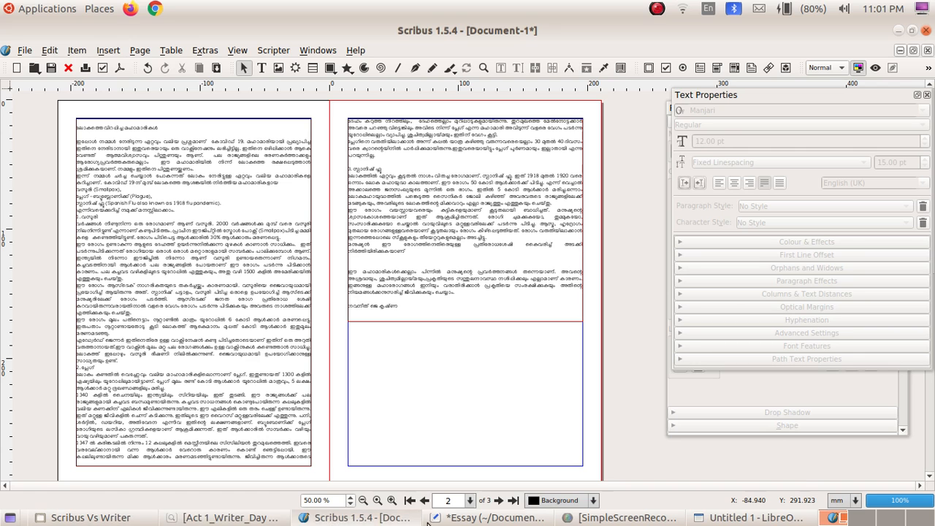
Step: Set fixed line spacing of 18 pt for the whole essay text
left_click(188, 240)
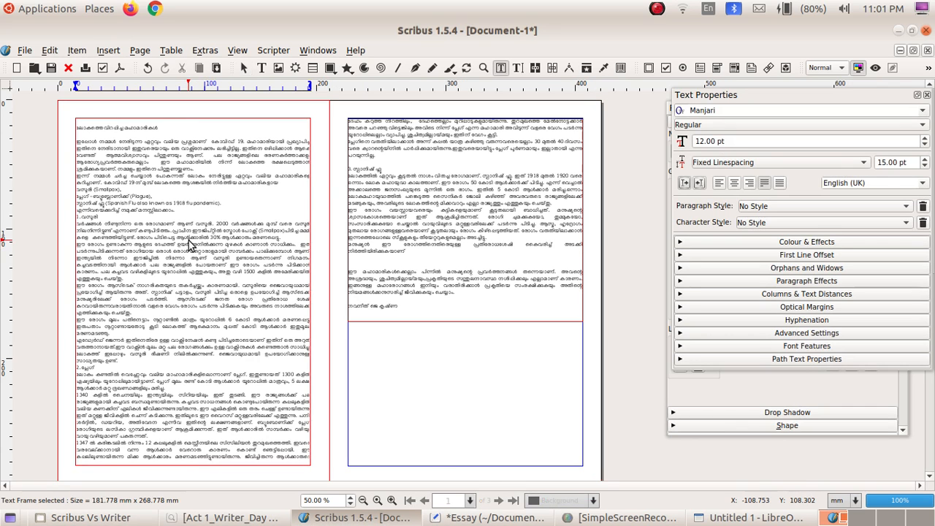
key("ctrl+a")
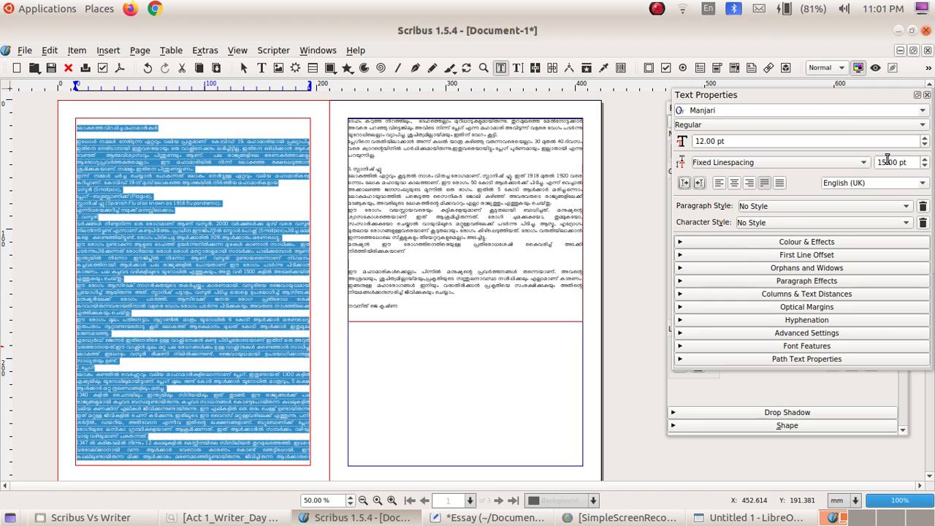
left_click(925, 165)
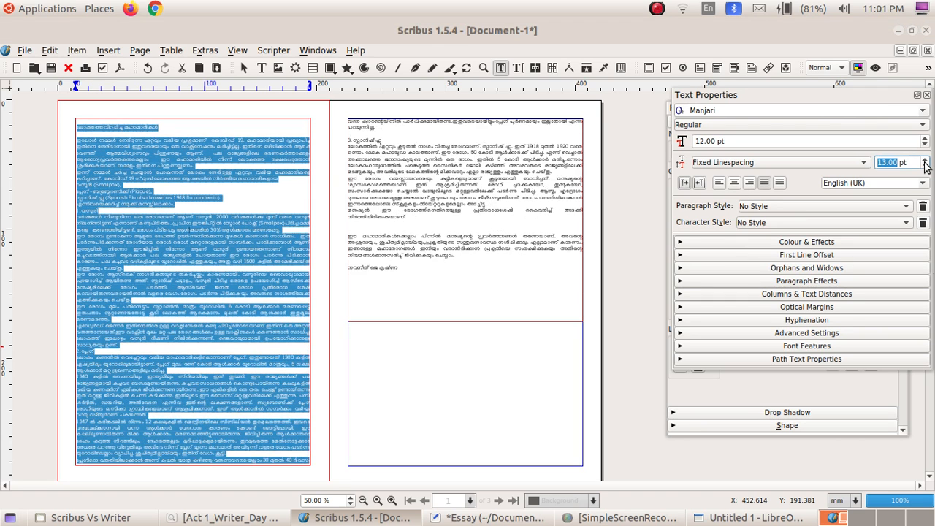
left_click(924, 165)
left_click(925, 166)
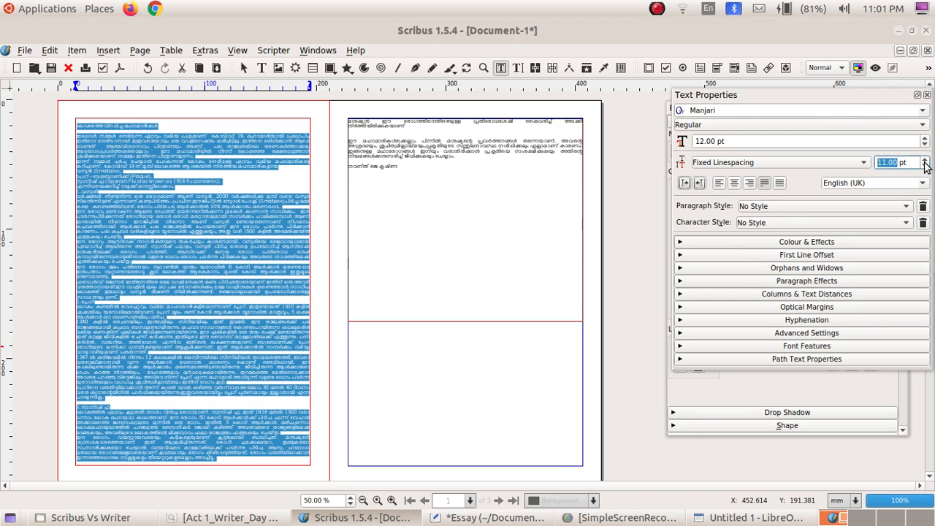
left_click(925, 160)
left_click(925, 160)
left_click(925, 160)
left_click(925, 160)
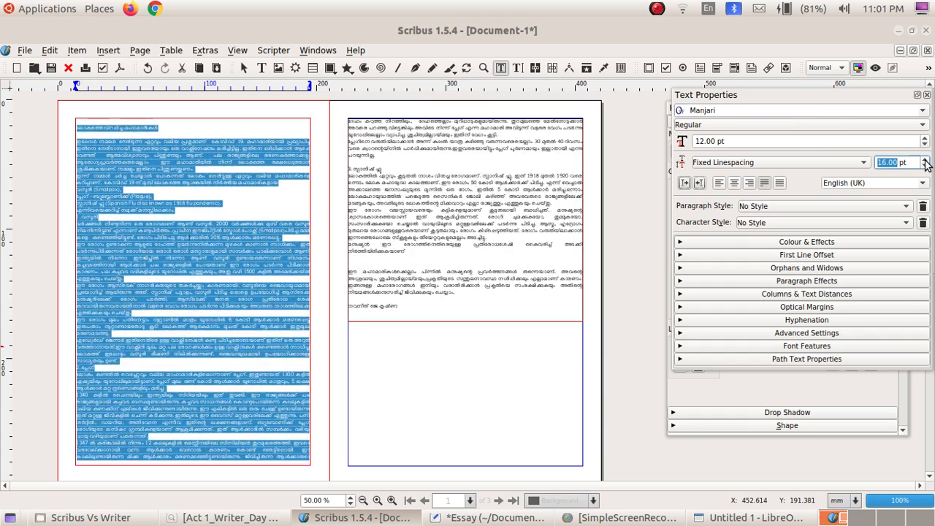
left_click(925, 160)
left_click(925, 160)
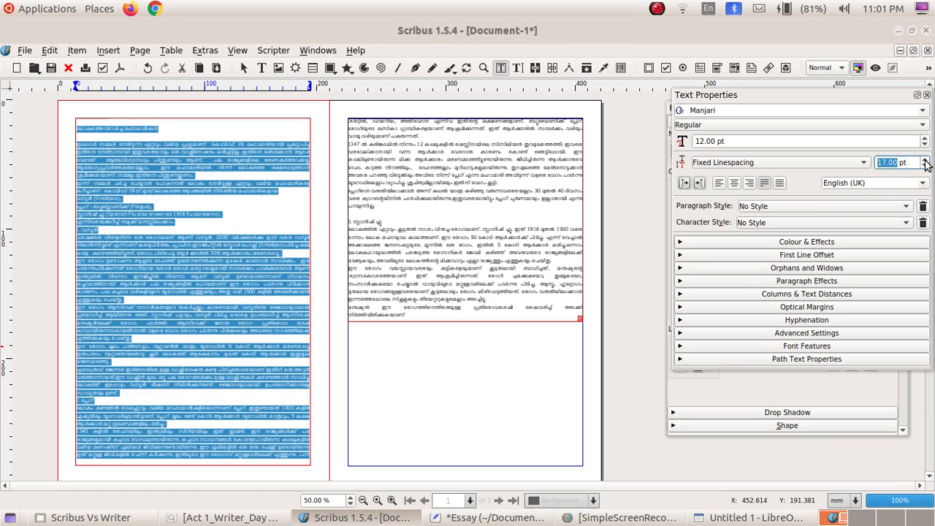
left_click(925, 160)
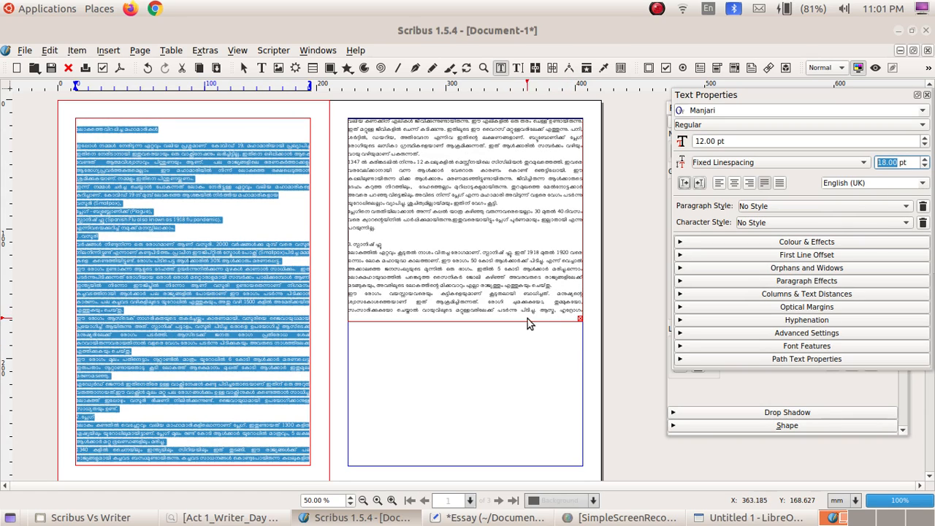
Step: Lengthen page 2's text frame to about 238 mm high and align its upper edge with the page's top margin
left_click(475, 292)
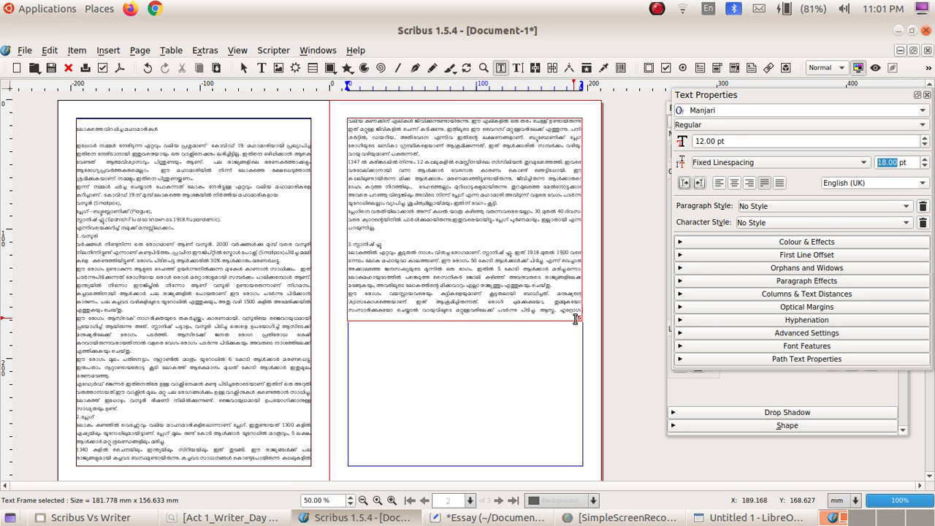
left_click(523, 375)
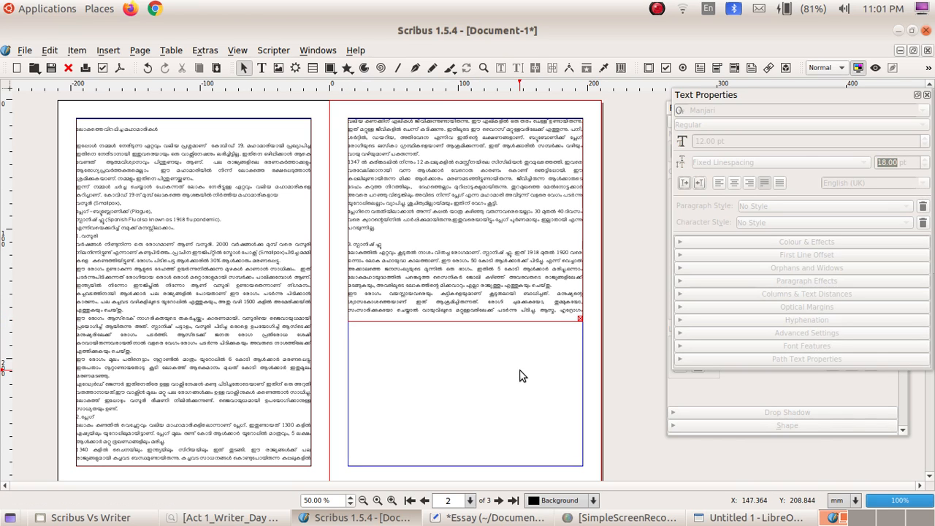
left_click(511, 322)
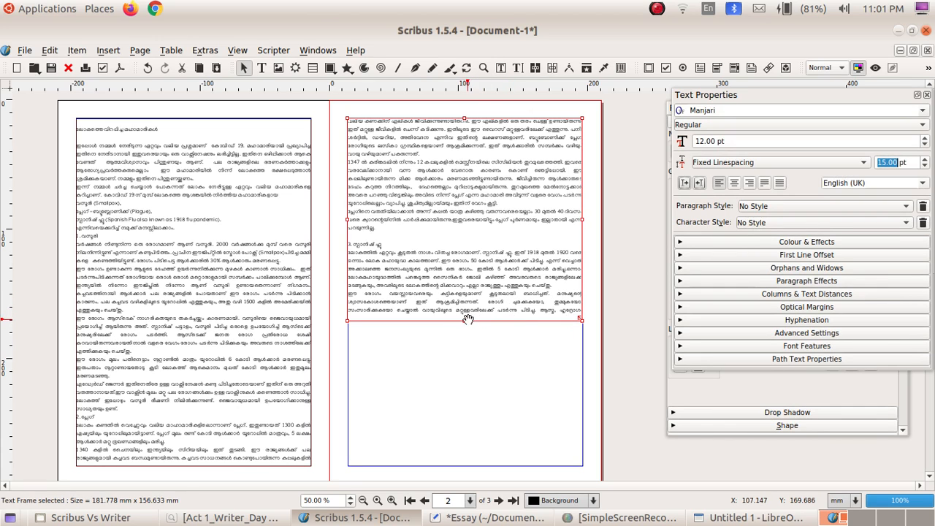
left_click_drag(465, 322, 474, 465)
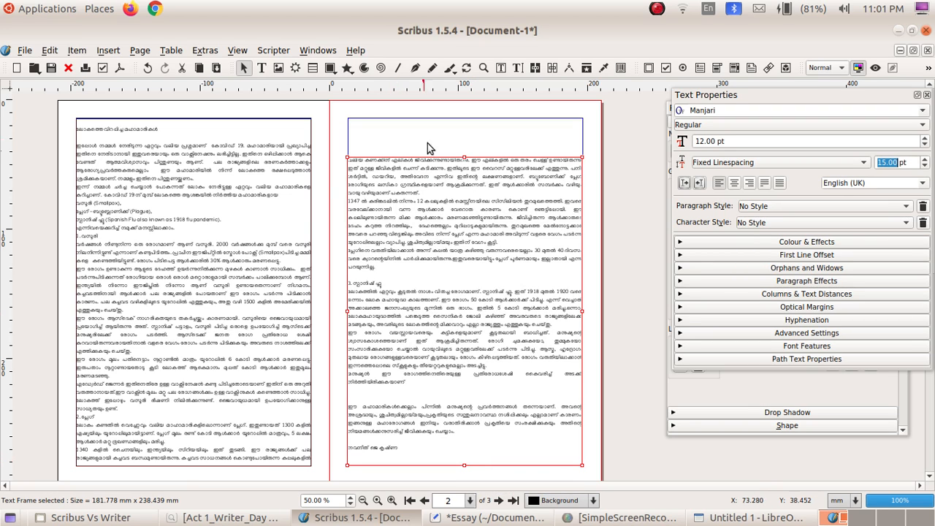
left_click_drag(444, 175, 443, 138)
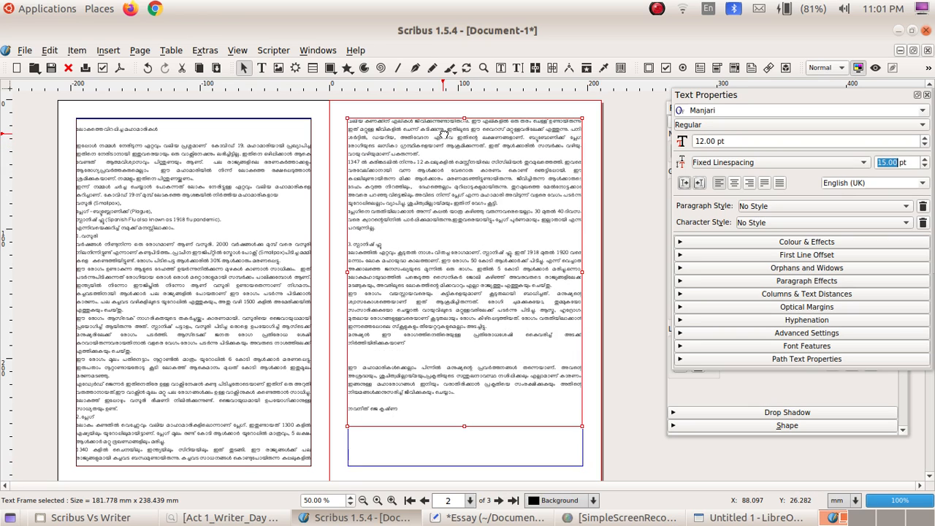
double_click(461, 410)
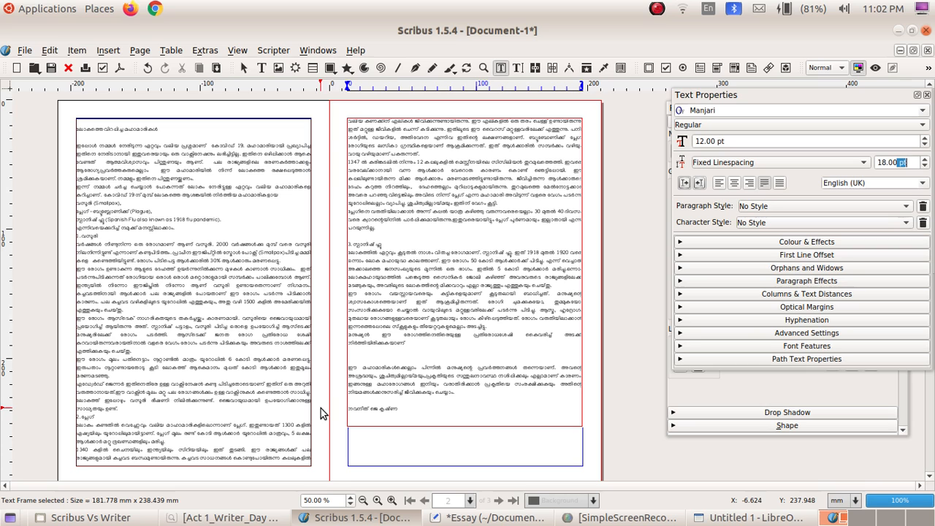
Step: Check the PDF's bulleting instructions and make the Smallpox, Plague and Spanish Flu lines on page 1 a bulleted list
left_click(216, 519)
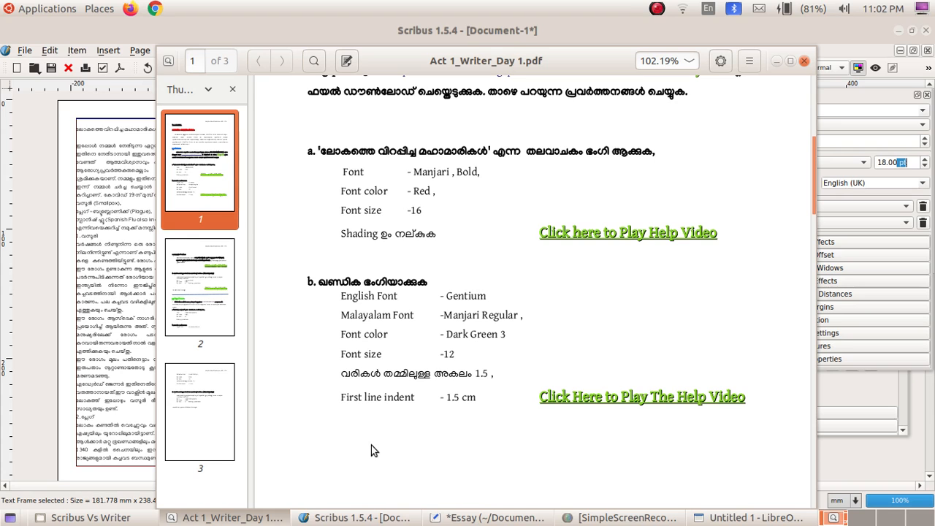
scroll(371, 445, "down", 10)
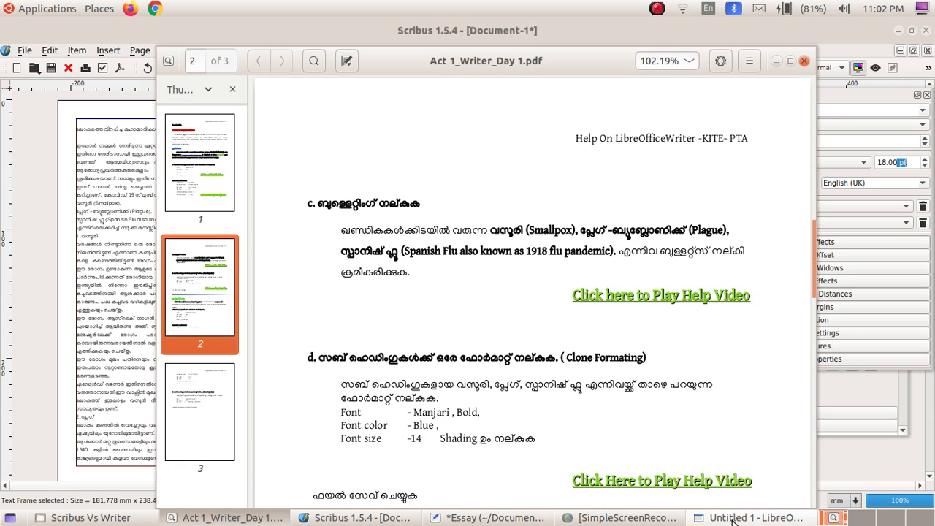
left_click(349, 521)
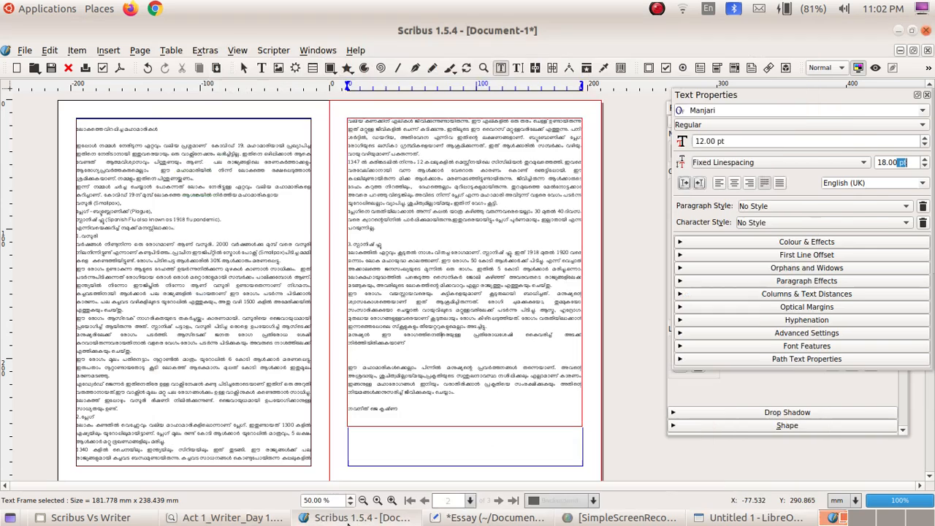
left_click(82, 211)
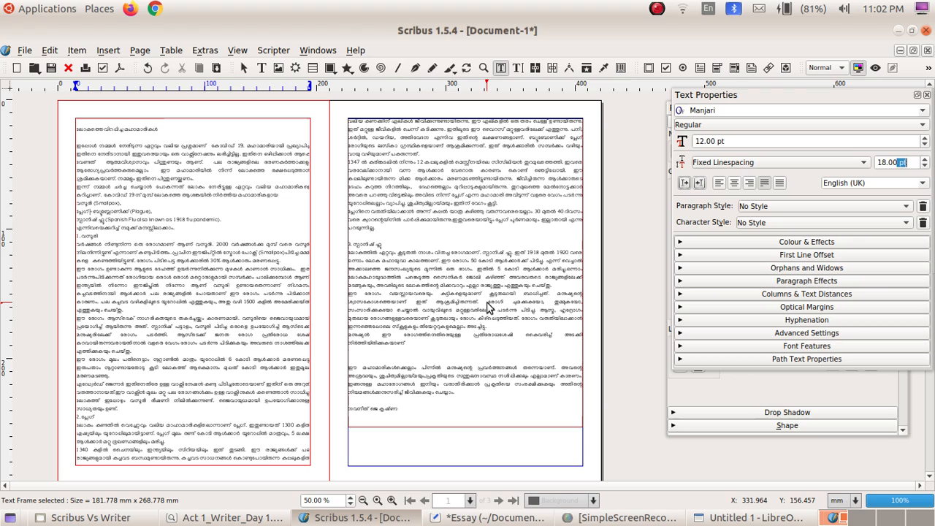
key("ctrl+1")
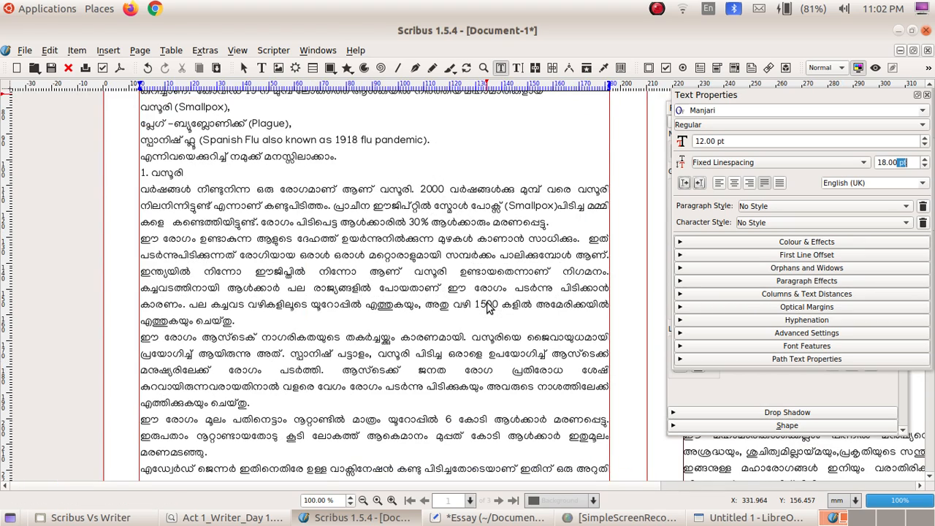
scroll(486, 269, "up", 3)
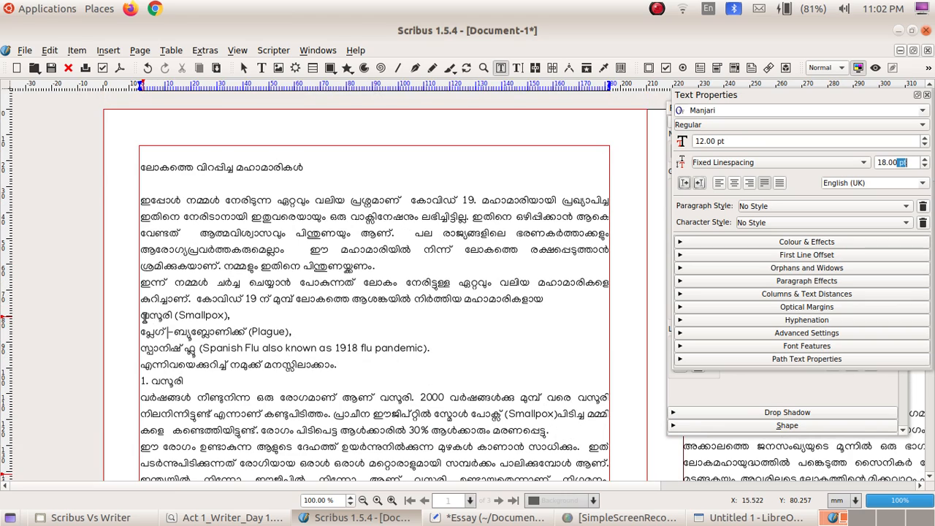
left_click(143, 317)
left_click_drag(143, 317, 437, 355)
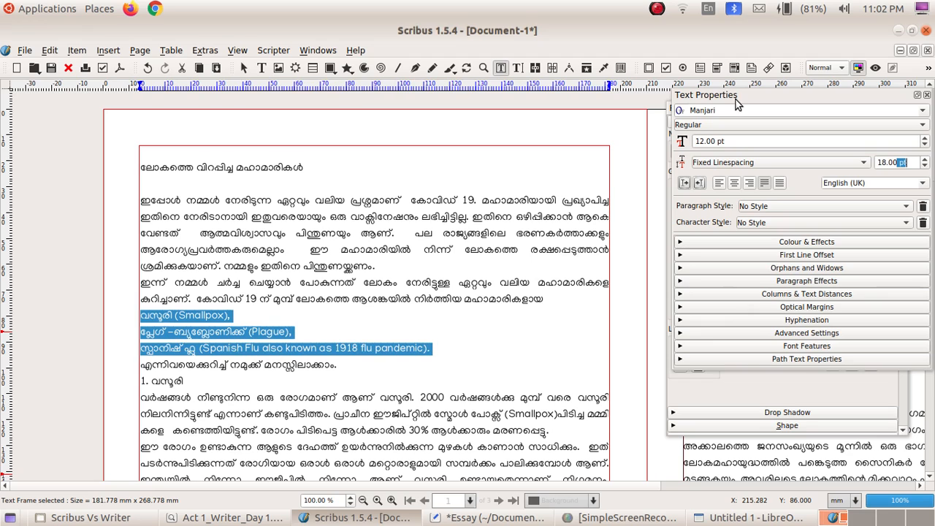
left_click(678, 286)
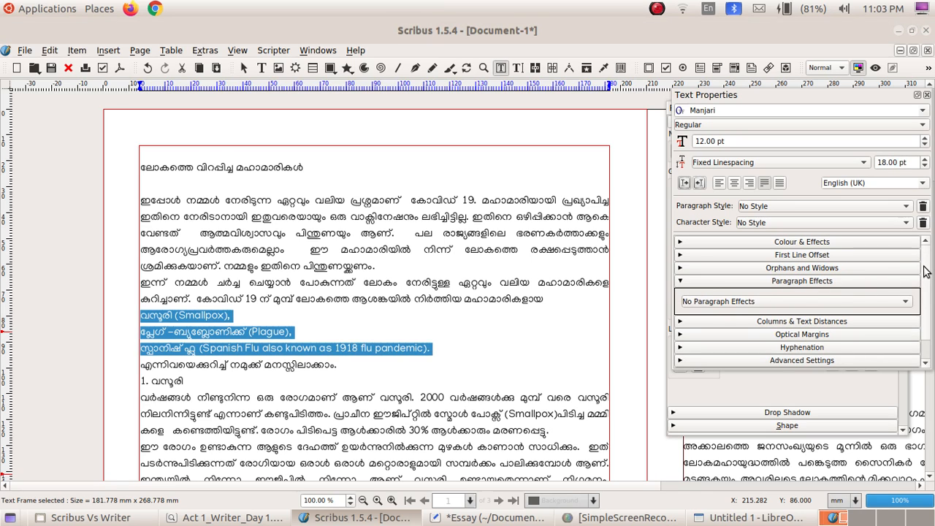
scroll(927, 272, "down", 1)
left_click(898, 278)
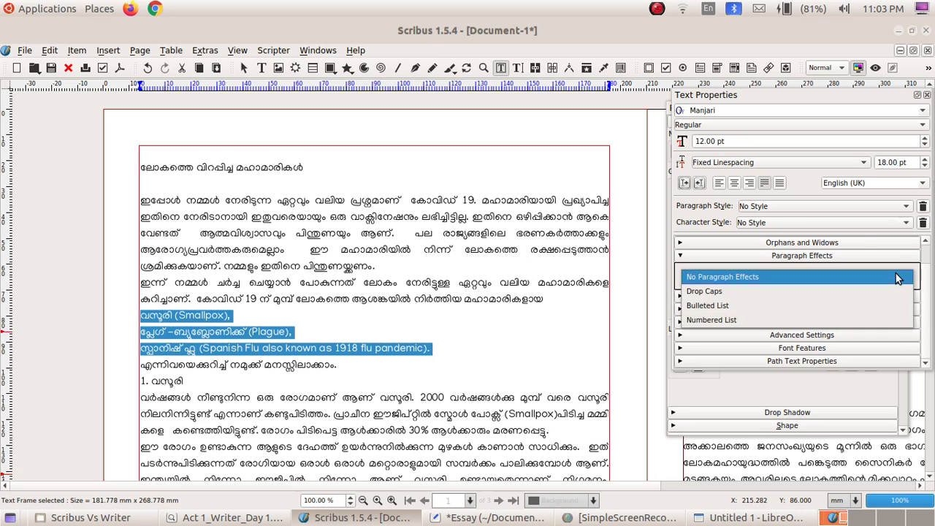
left_click(857, 303)
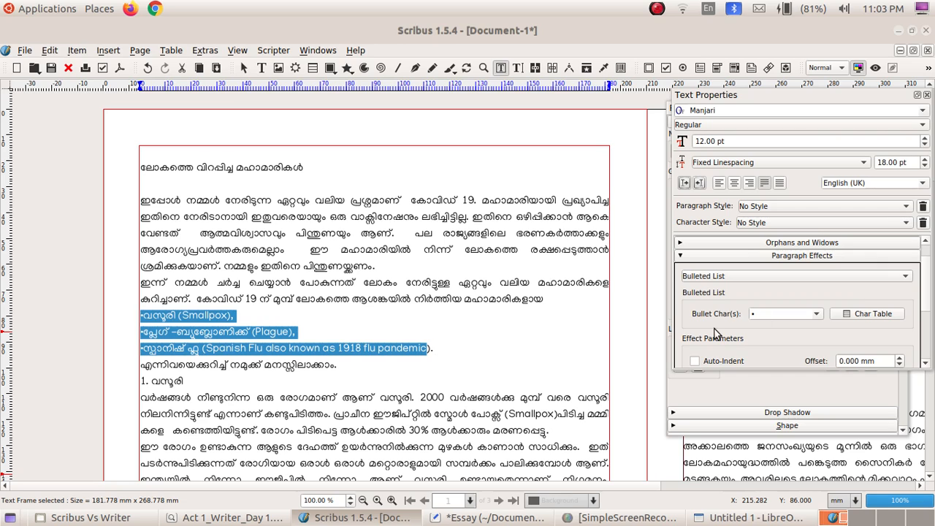
Step: Choose the asterisk as the bullet character for the three-item disease list
scroll(925, 301, "down", 3)
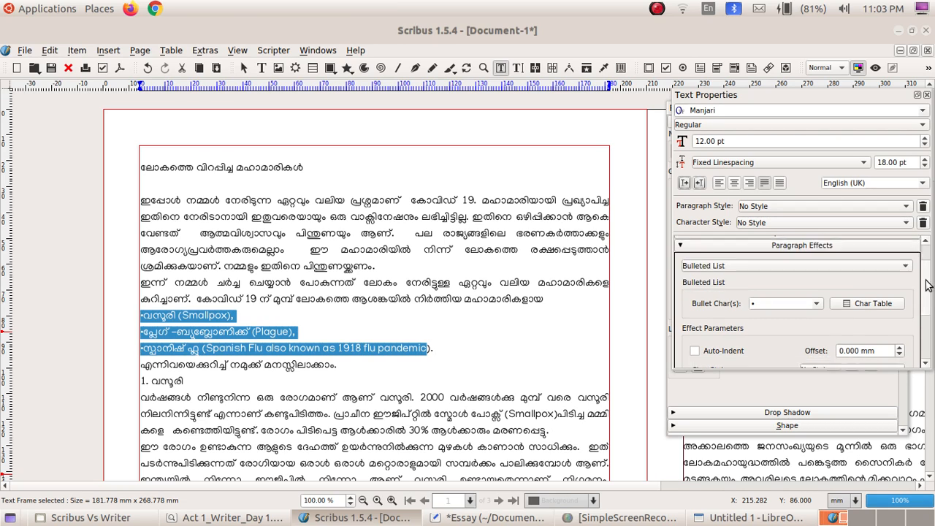
left_click_drag(931, 296, 931, 296)
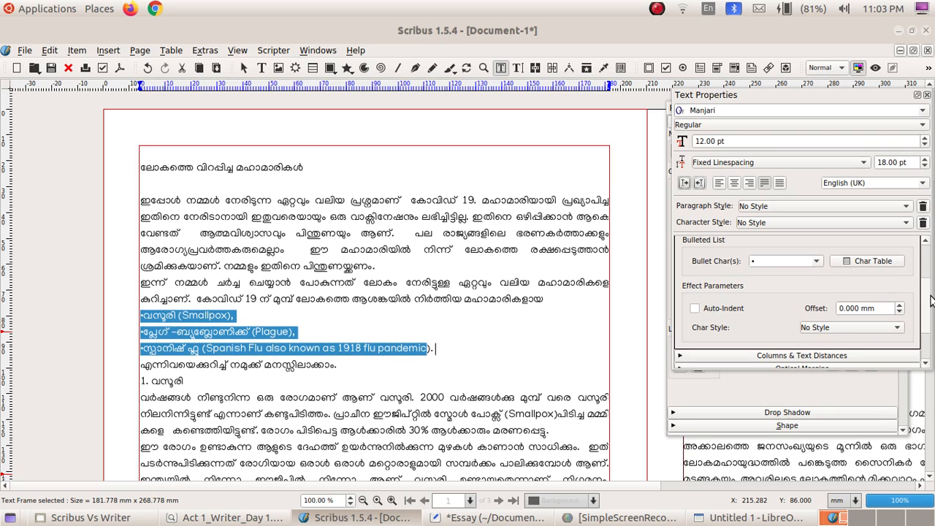
left_click(817, 263)
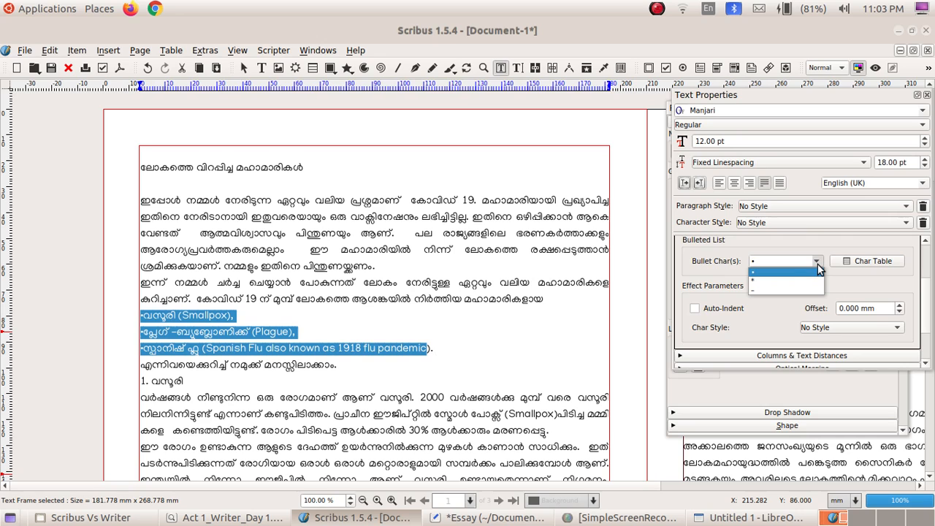
left_click(792, 280)
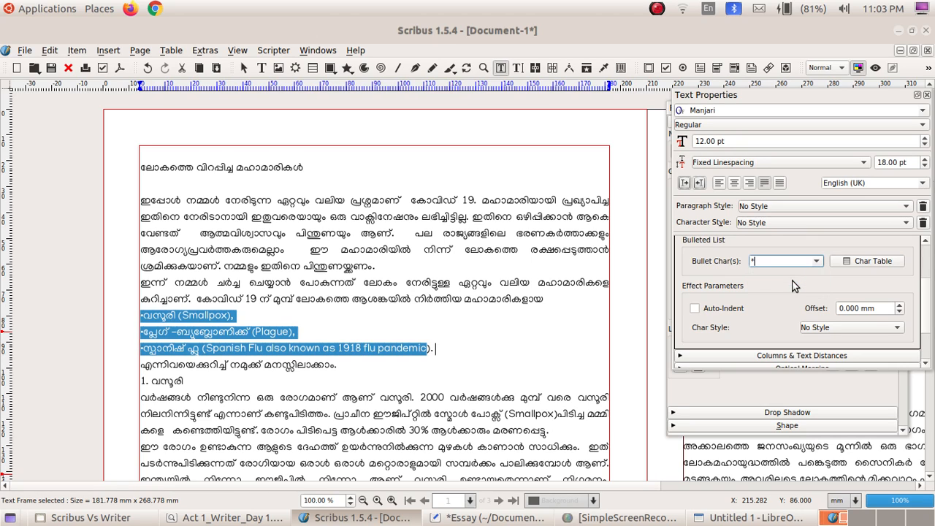
Step: Set the bullet offset of the three-item disease list to 3 mm
left_click(899, 305)
left_click(900, 305)
left_click(899, 306)
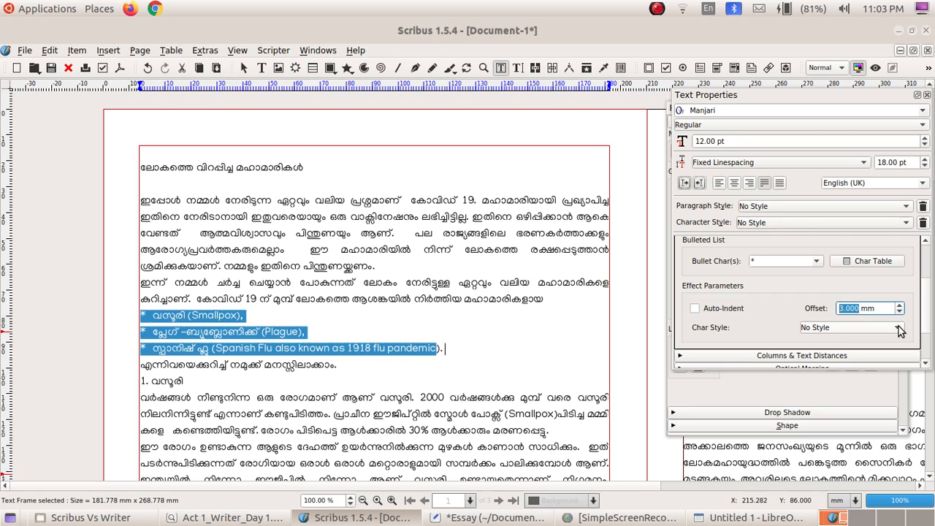
left_click(899, 328)
left_click(899, 328)
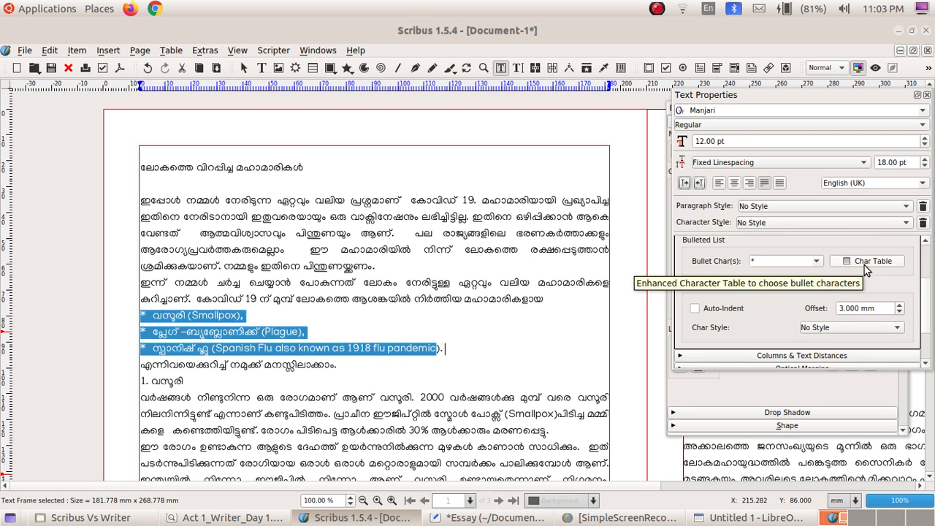
Step: Look through the bullet character table in the Lohit Bengali Regular font and close it without choosing a character
left_click(867, 262)
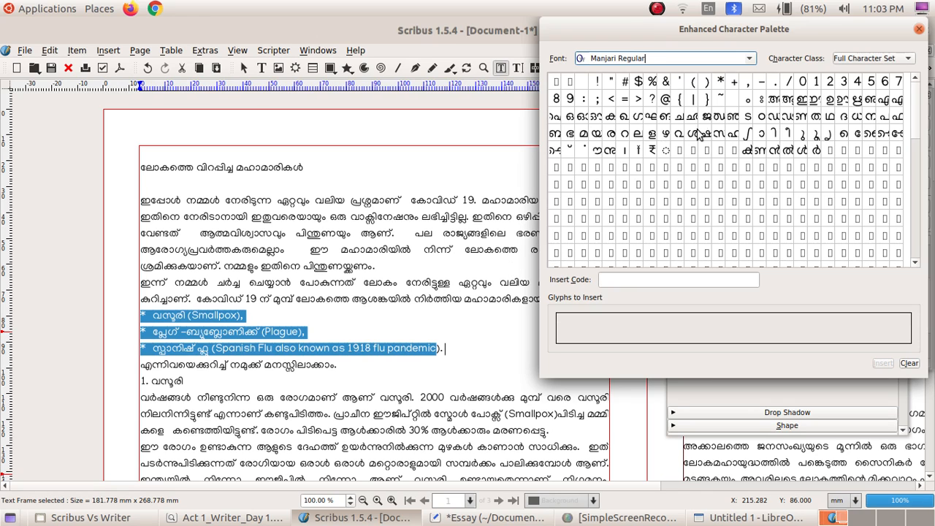
left_click(751, 60)
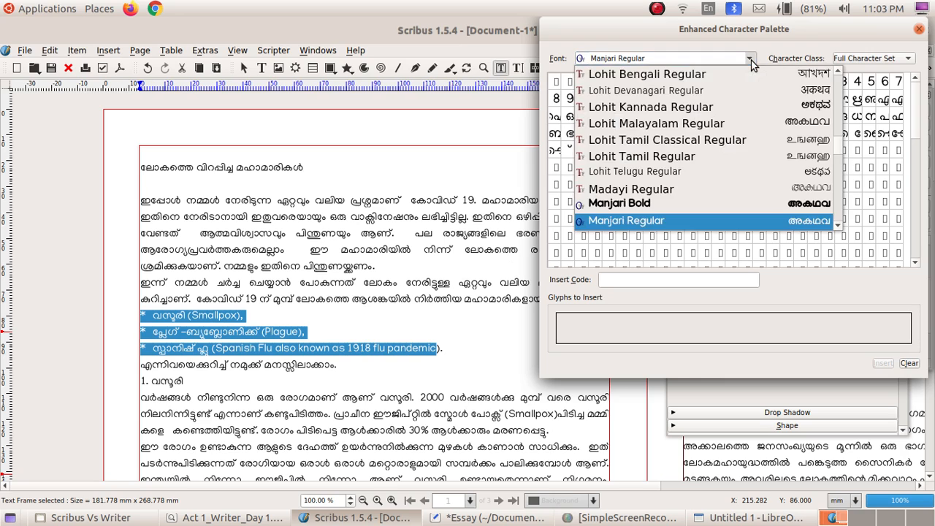
left_click(736, 78)
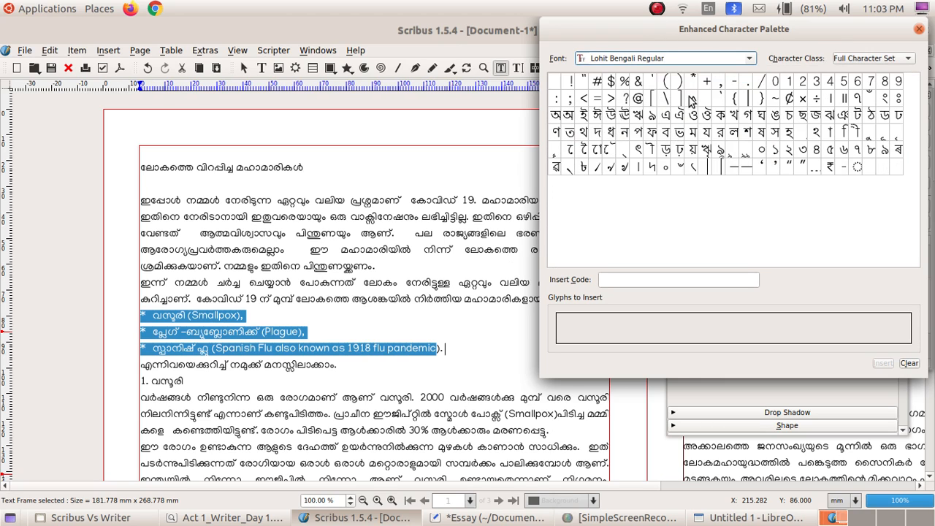
left_click(751, 62)
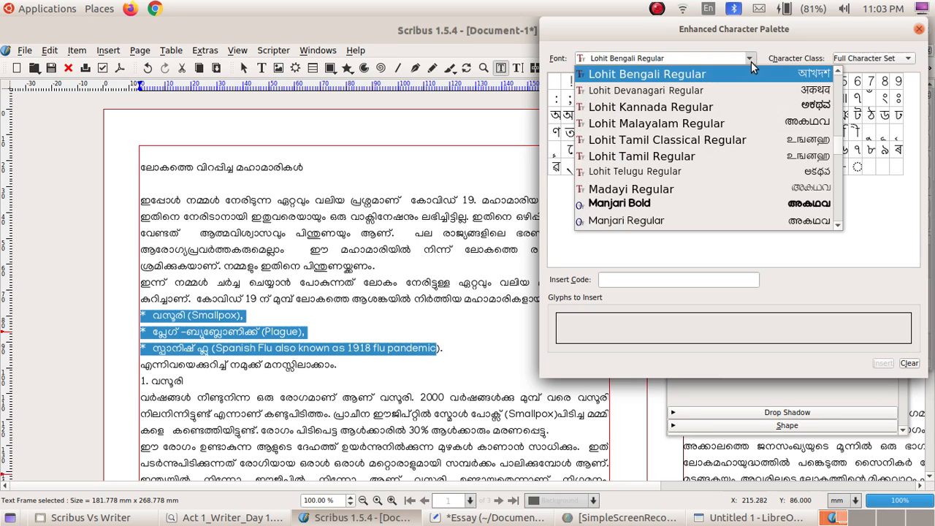
left_click(918, 33)
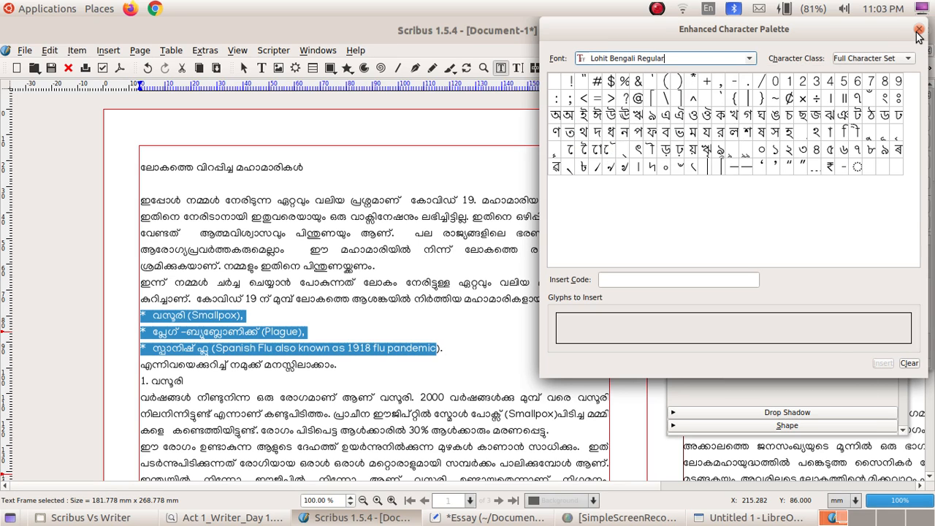
left_click(919, 30)
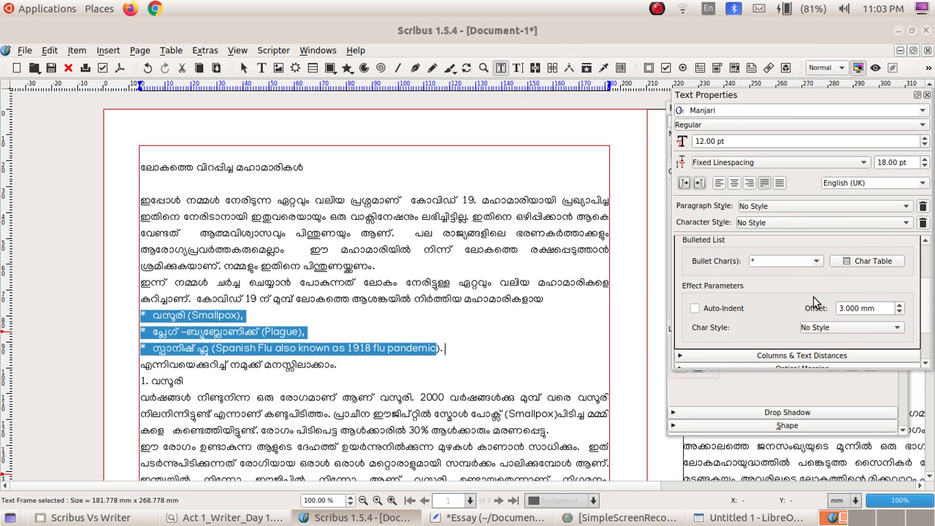
Step: Check the PDF's clone formatting instructions for the subheadings' font, colour, size and shading, and return to the Scribus document
scroll(815, 302, "up", 1)
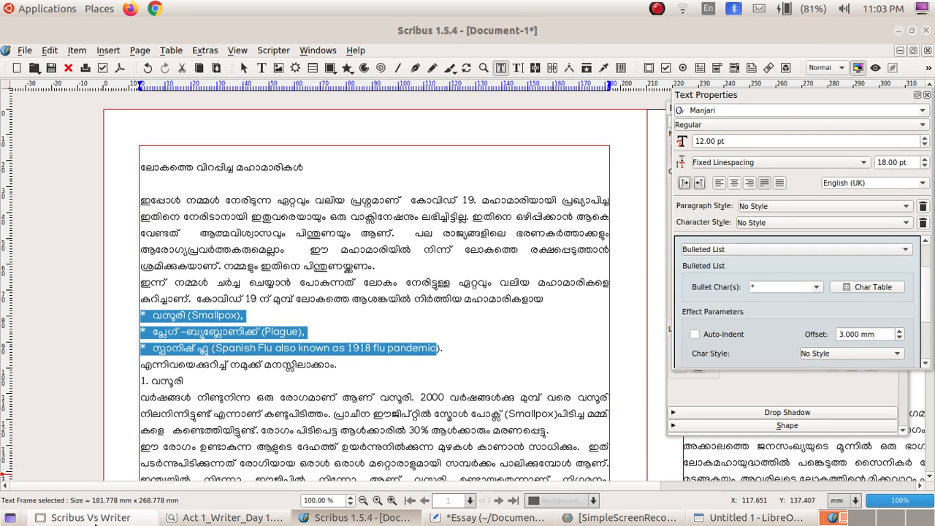
left_click(92, 518)
left_click(220, 518)
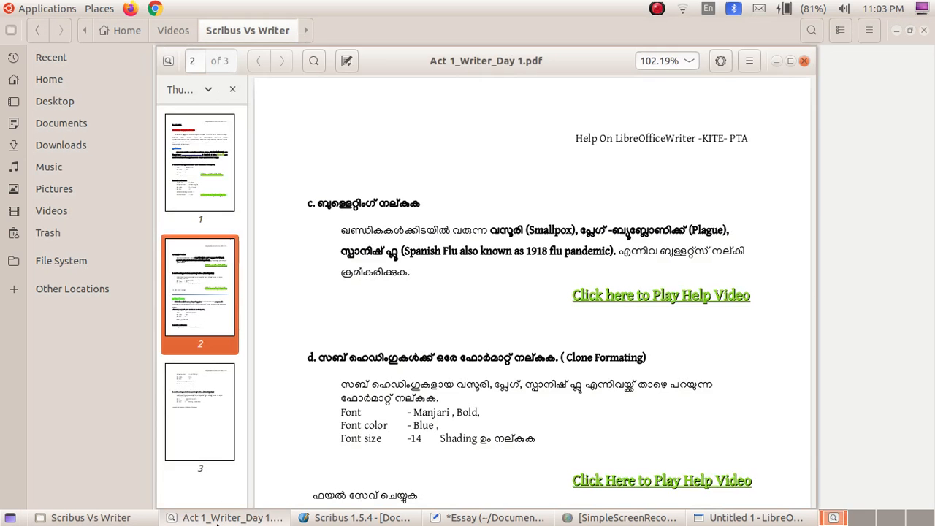
scroll(384, 385, "down", 3)
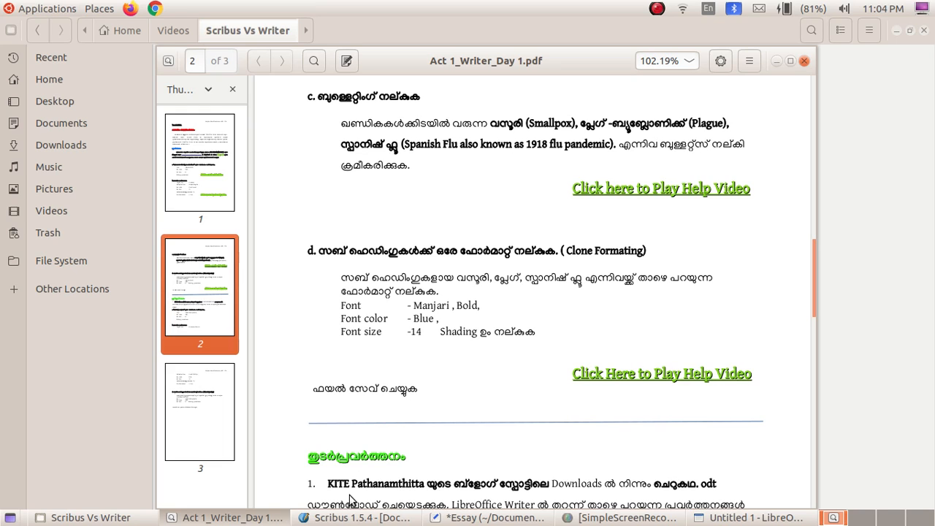
left_click(387, 523)
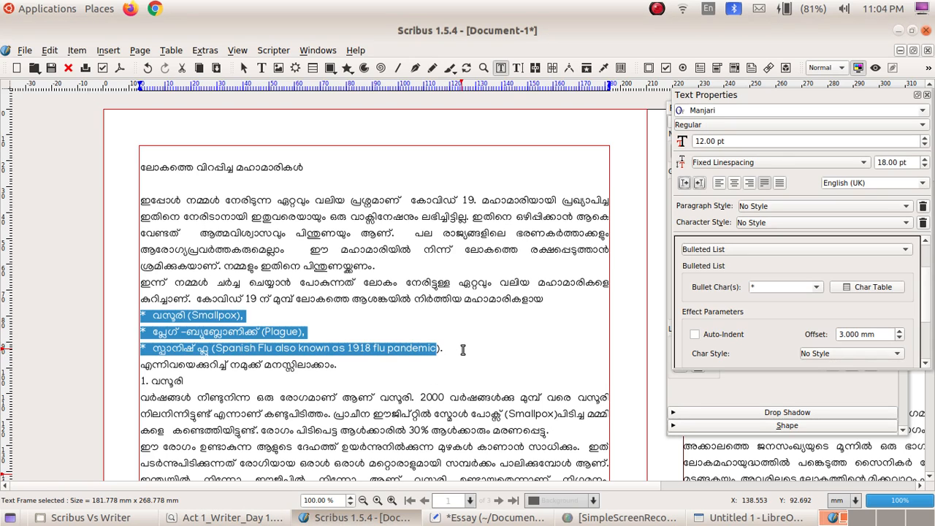
Step: Deselect the bulleted disease list and select the essay's title line at the start of page 1
left_click(462, 350)
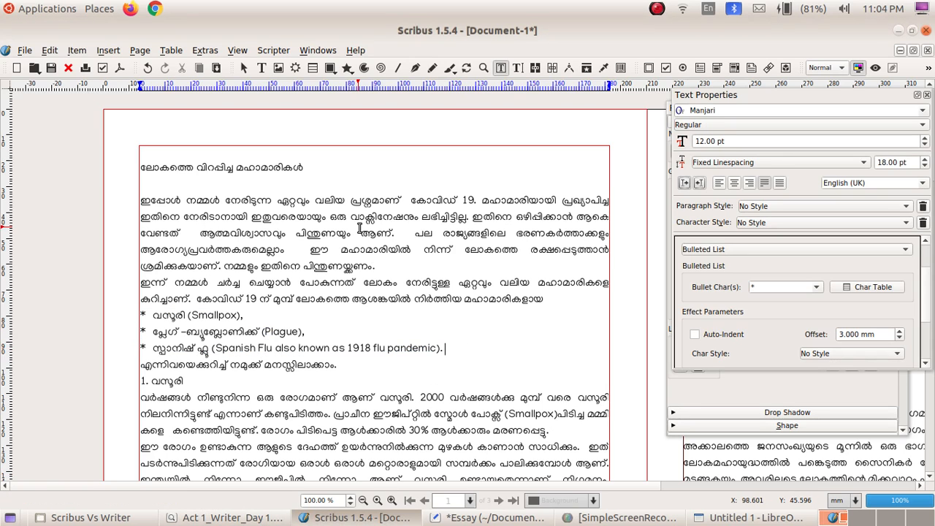
left_click_drag(304, 167, 143, 167)
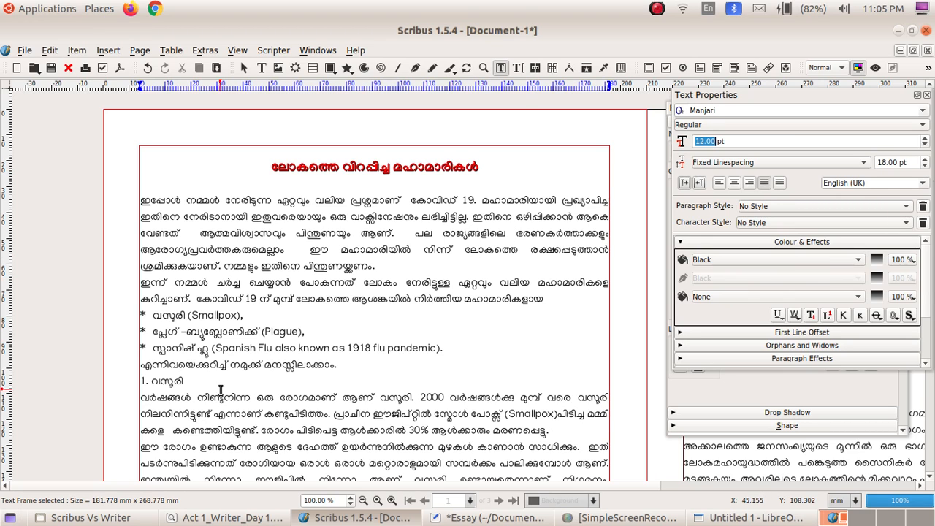
Step: Select the first subheading, "1. വസൂരി", below the bulleted list on page 1
left_click_drag(189, 383, 142, 386)
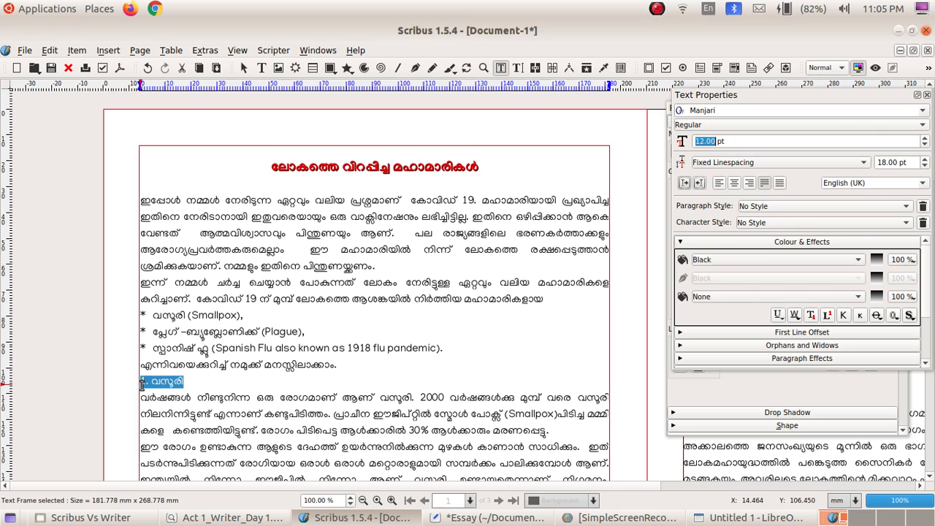